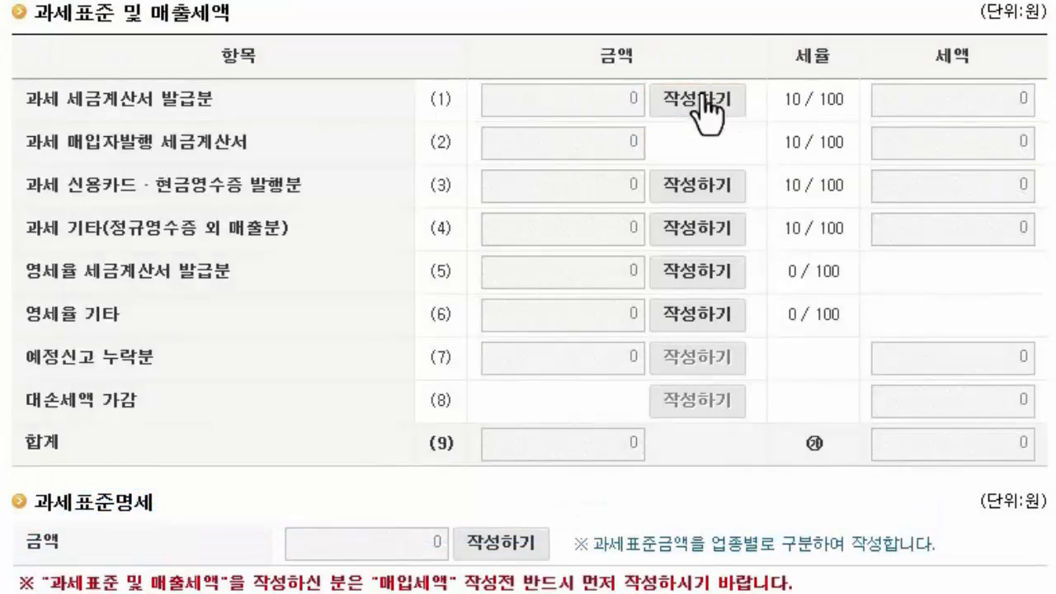
Open the 과세 세금계산서 발급분 sales form and add a customer entry with 3 invoices and a 70,000,000 won supply value
left_click(698, 101)
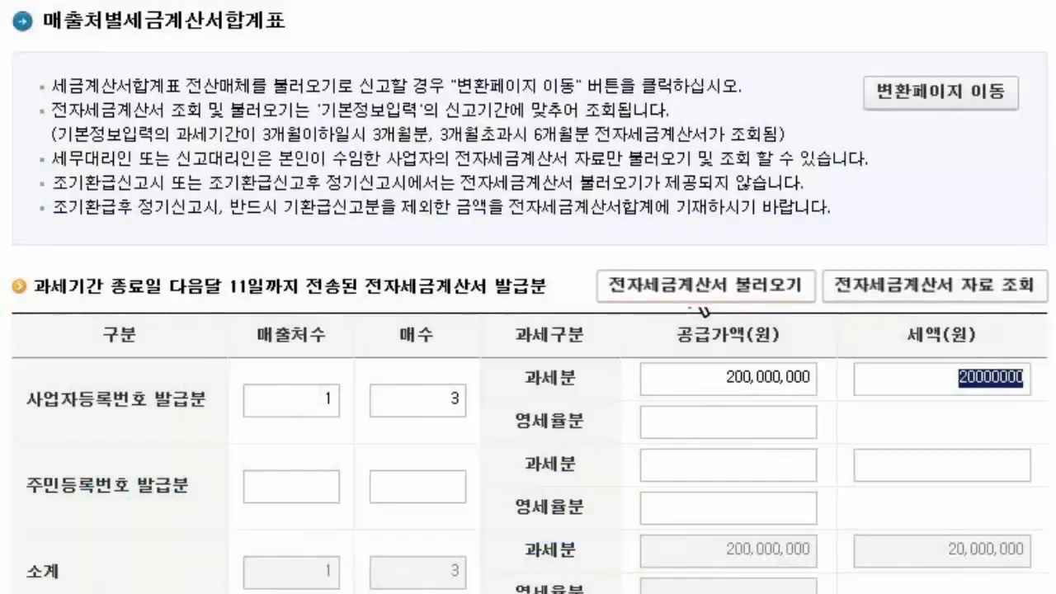
scroll(699, 312, "down", 10)
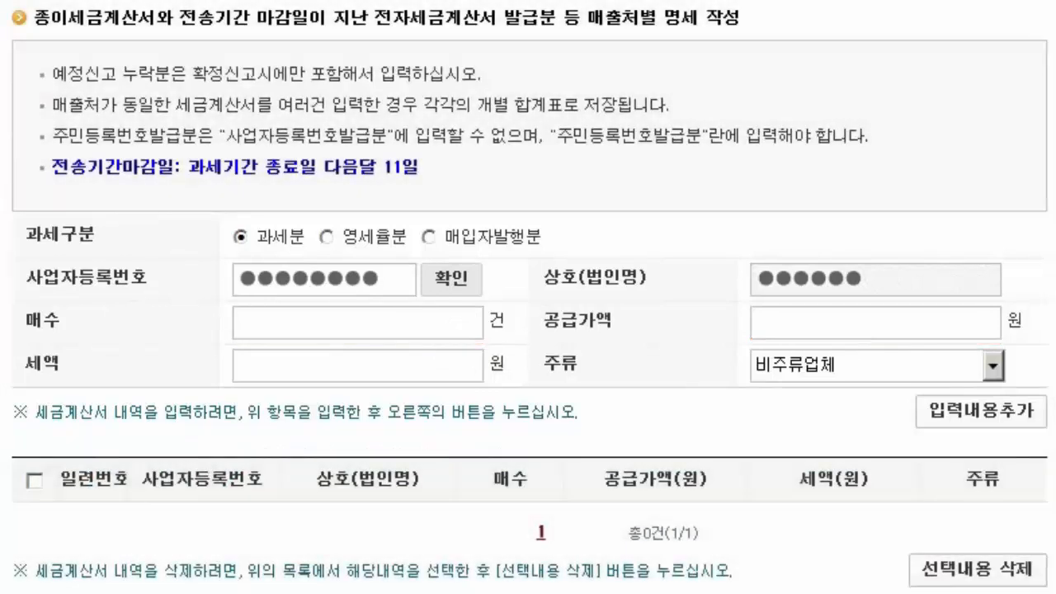
type("3")
key("Tab")
type("70000000")
key("Tab")
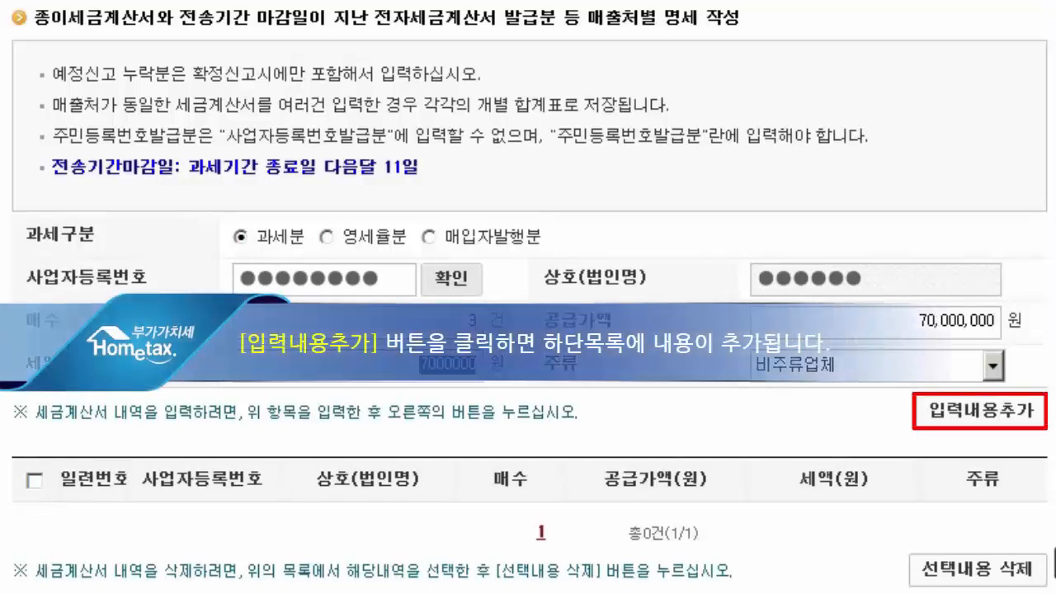
left_click(980, 415)
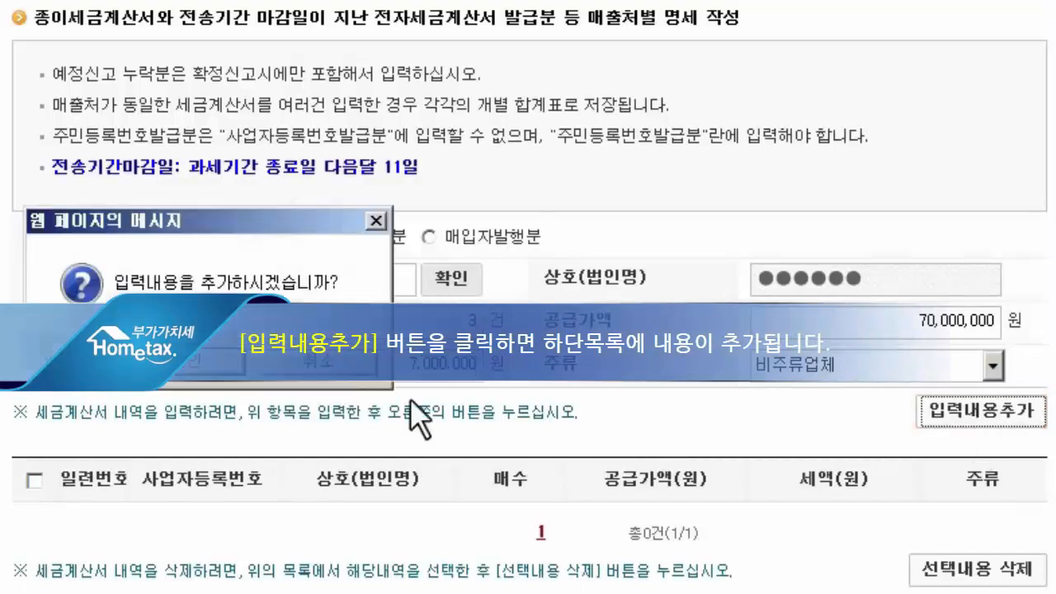
left_click(182, 363)
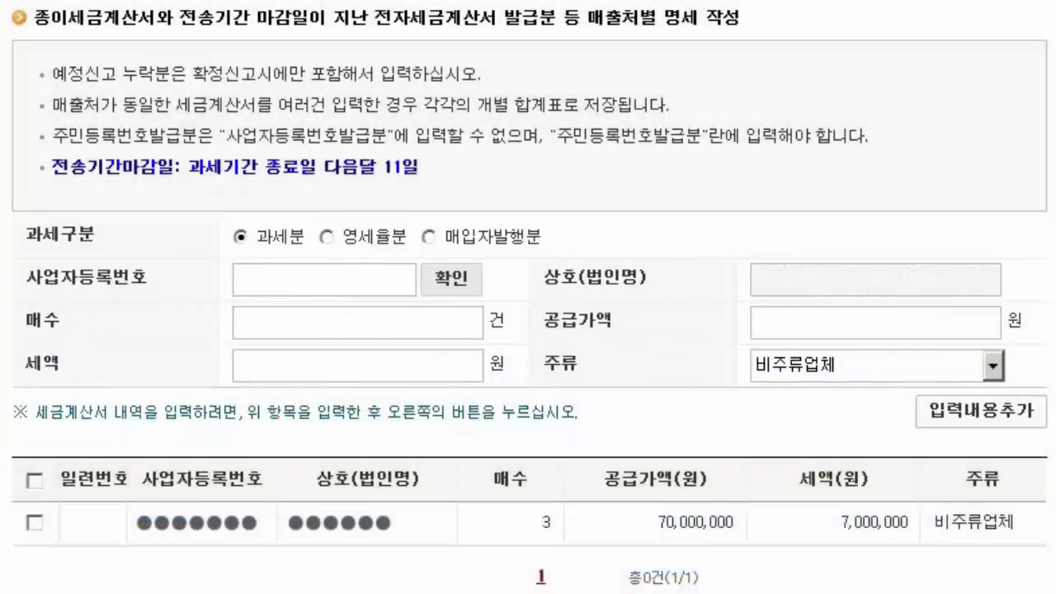
Add a second verified customer's entry with 1 invoice and a 30,000,000 won supply value, and complete the sales invoice summary
left_click(468, 292)
left_click(352, 325)
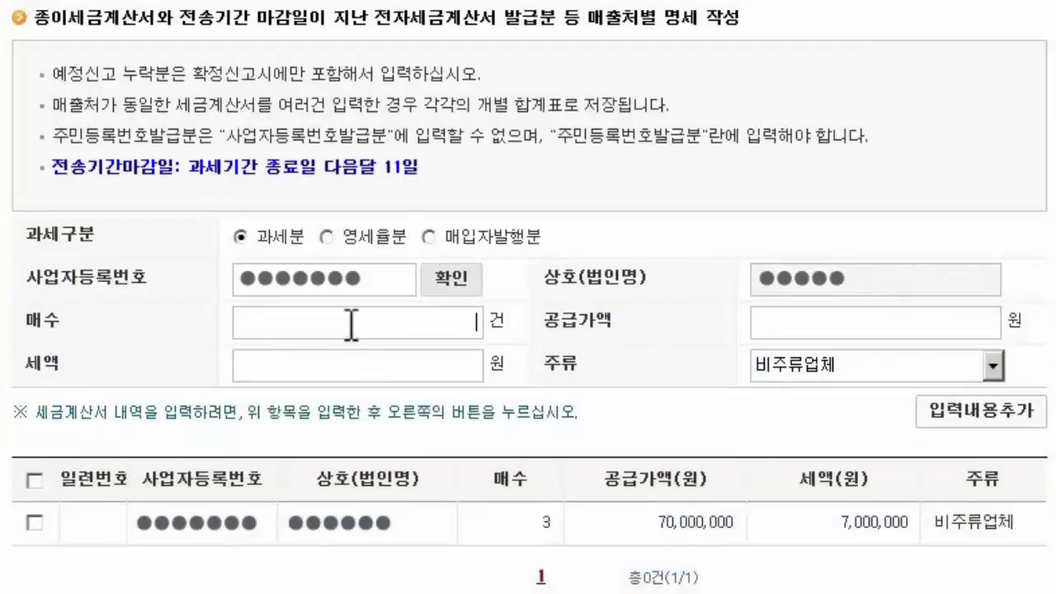
type("1")
key("Tab")
type("30,000,0")
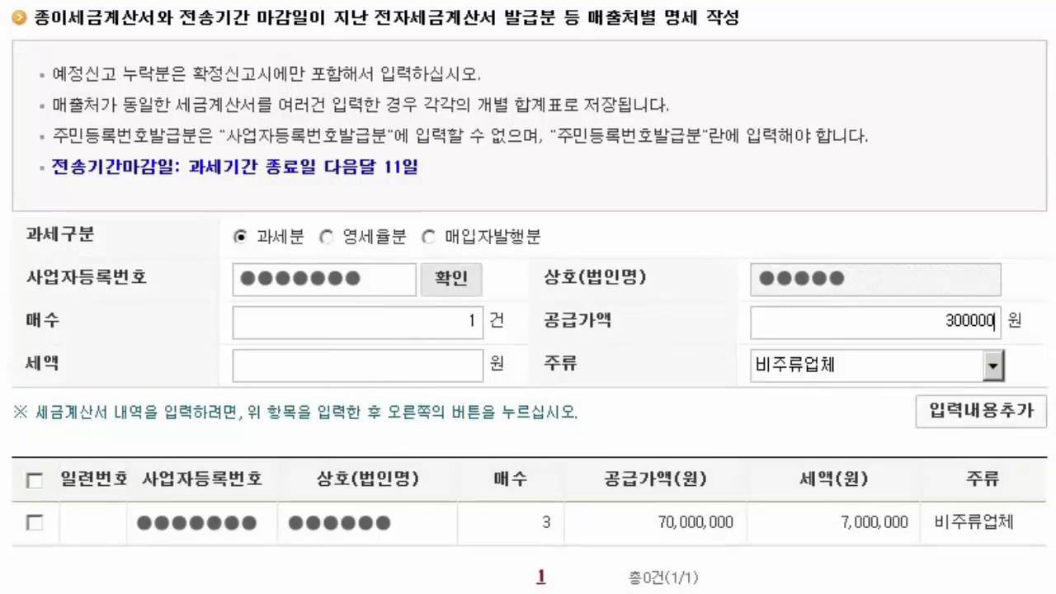
type("00")
key("Tab")
left_click(997, 414)
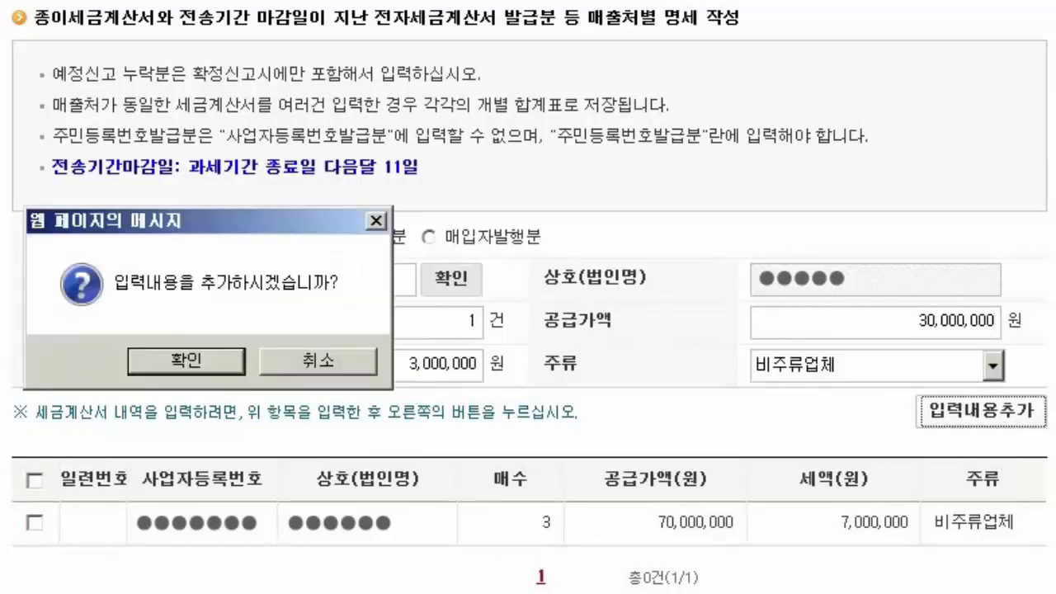
left_click(149, 376)
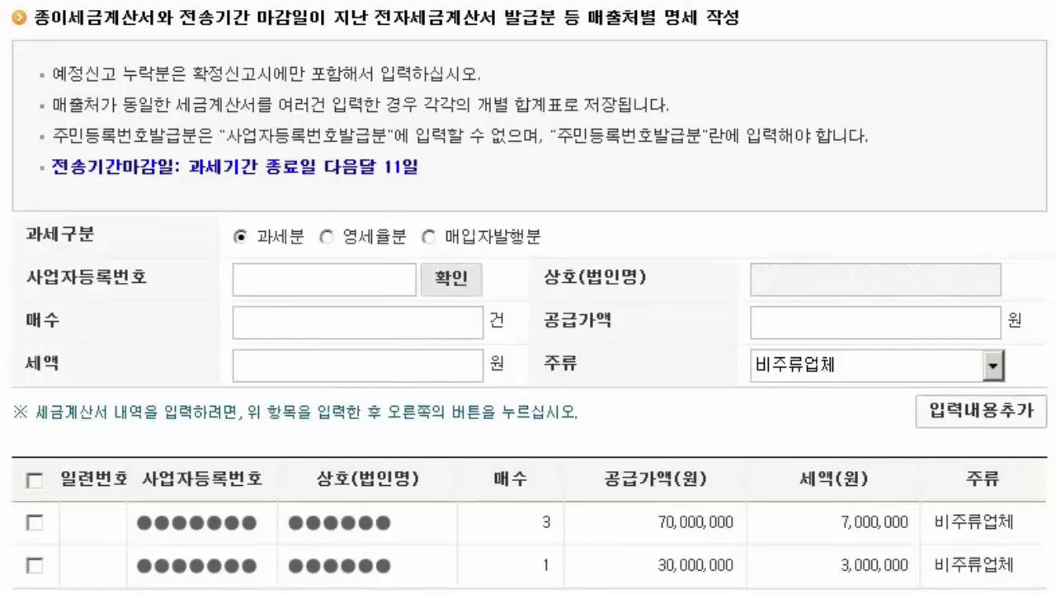
scroll(528, 330, "down", 4)
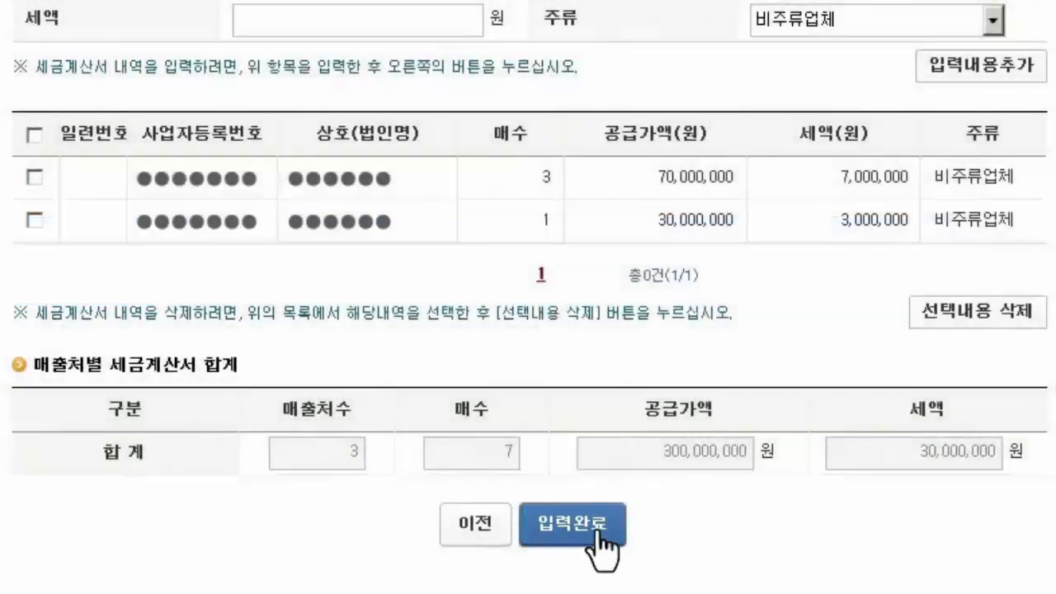
left_click(587, 529)
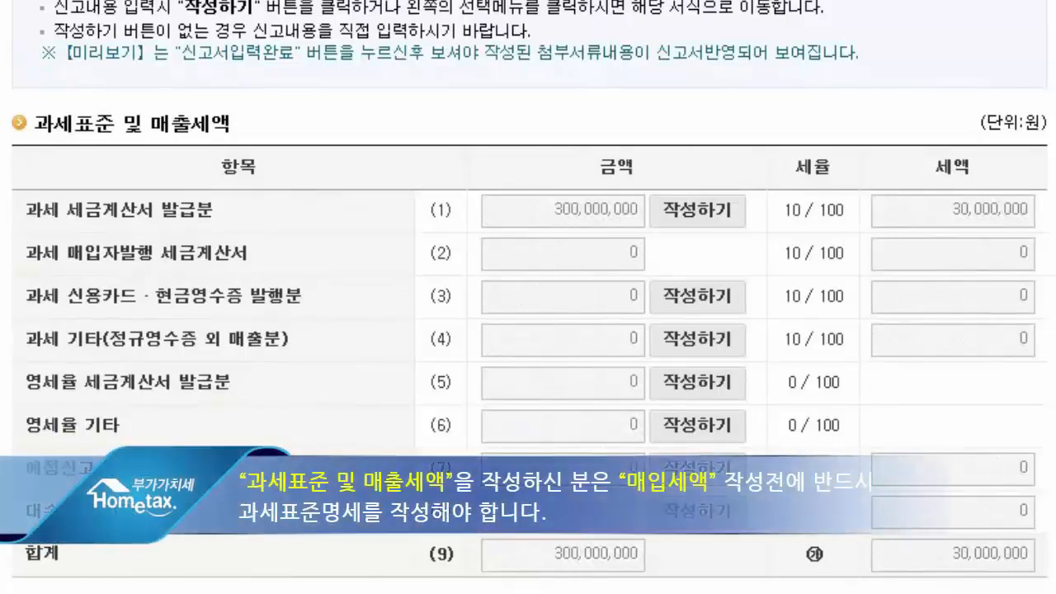
Enter 300,000,000 won for the first business type in the 과세표준명세 and save it
scroll(528, 297, "down", 4)
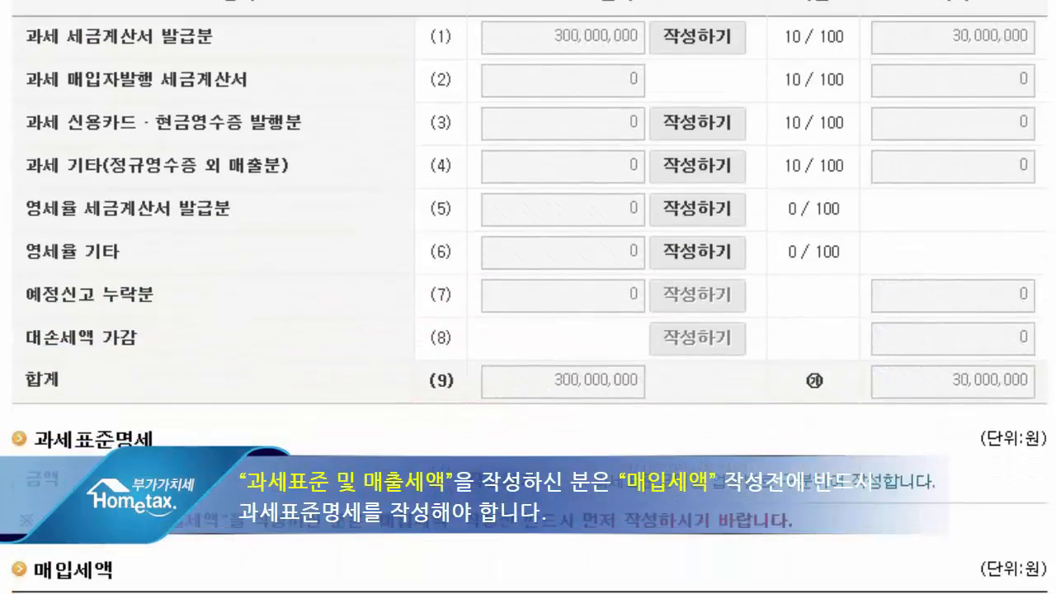
scroll(528, 297, "down", 1)
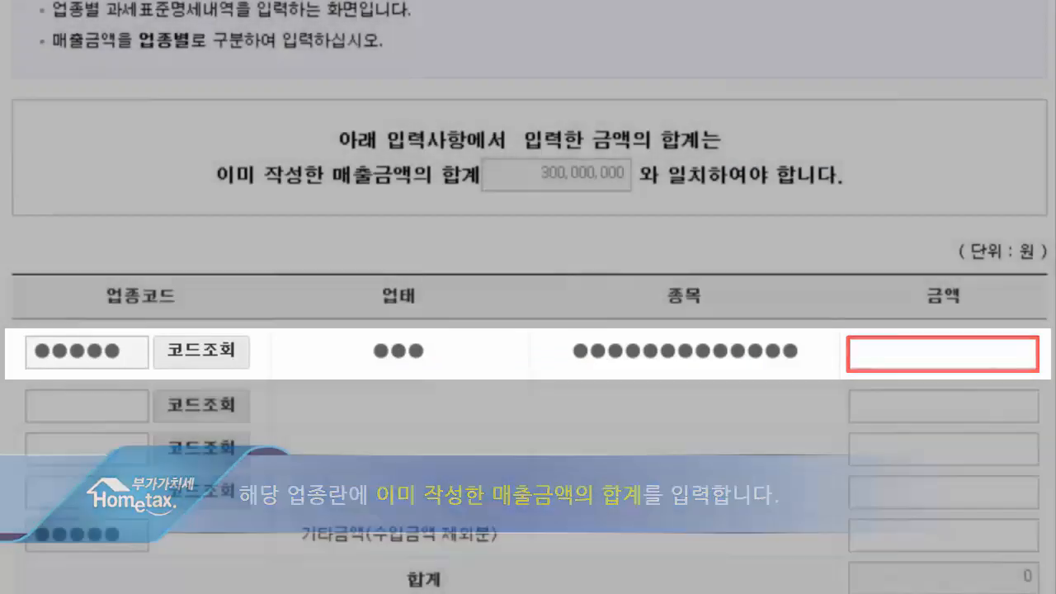
type("300000000")
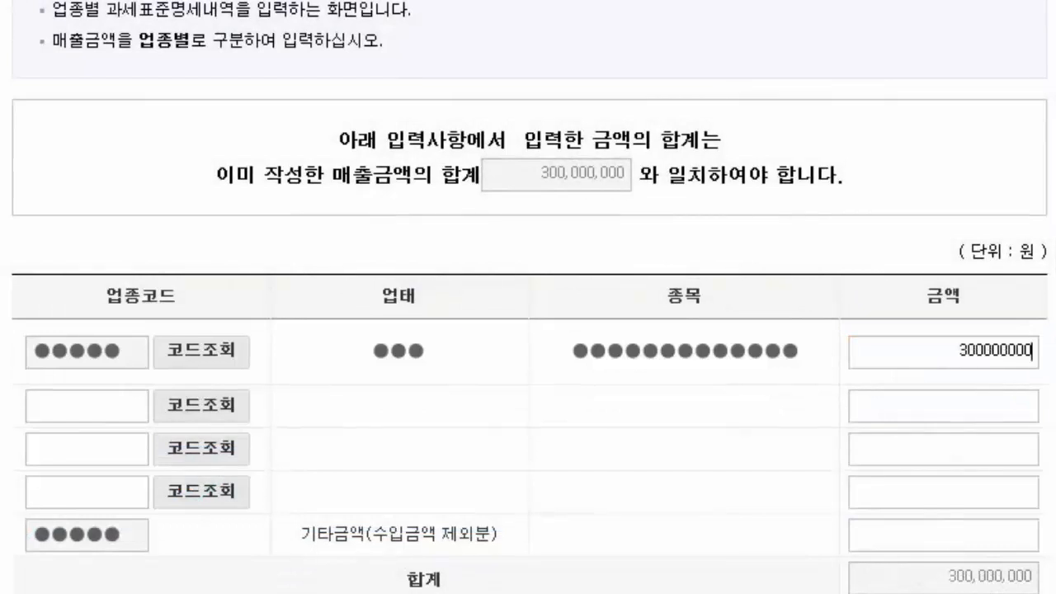
key("Tab")
scroll(528, 297, "down", 3)
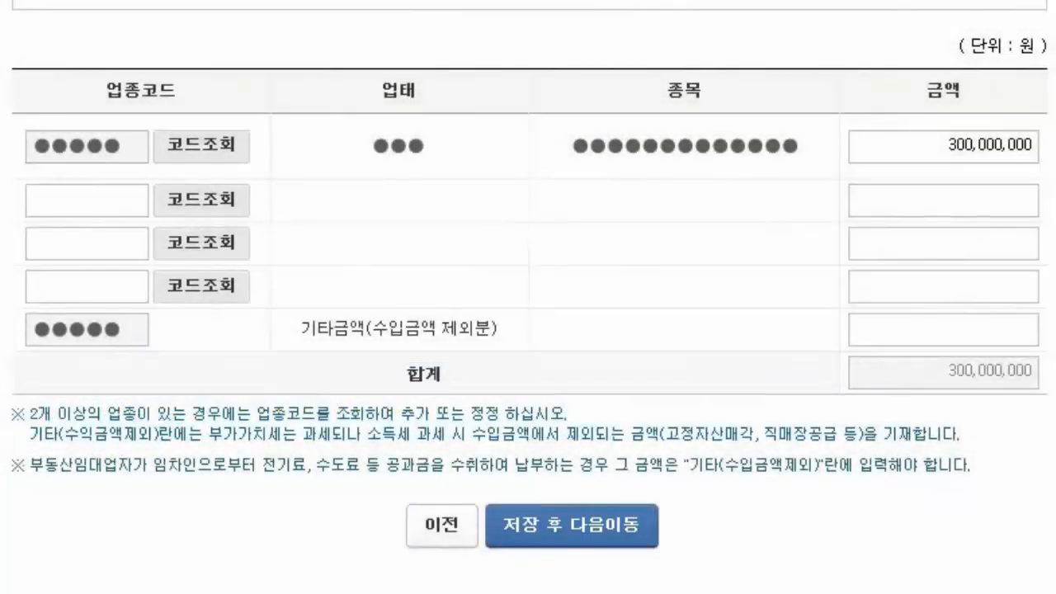
left_click(623, 532)
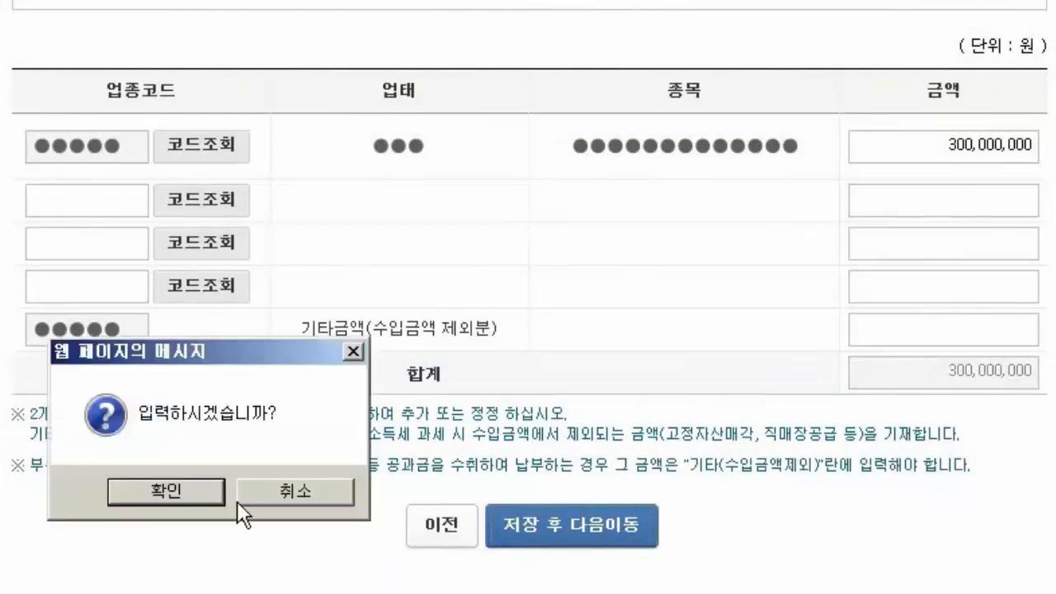
key("Return")
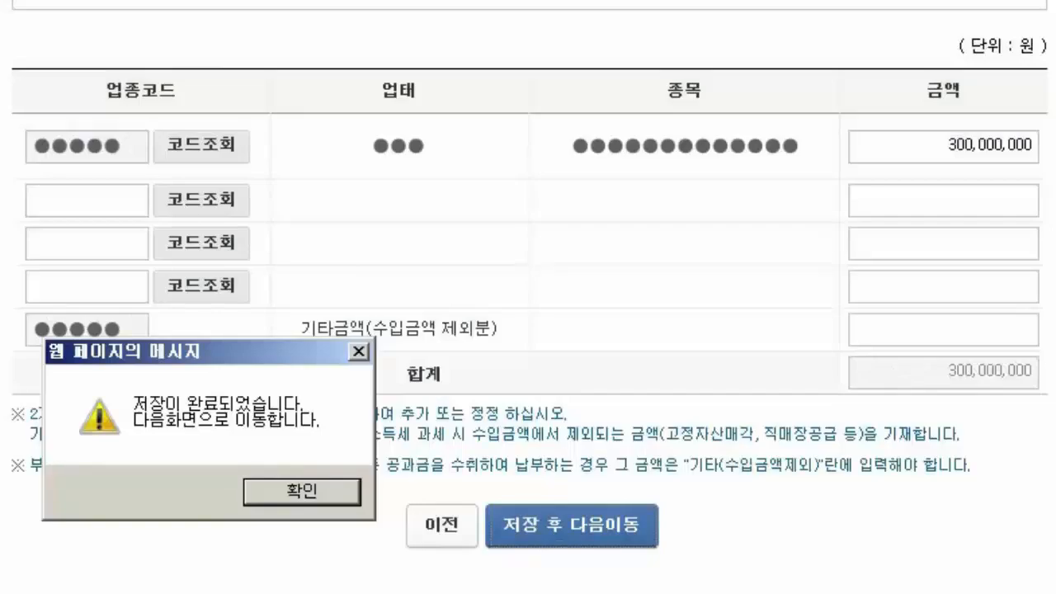
left_click(309, 491)
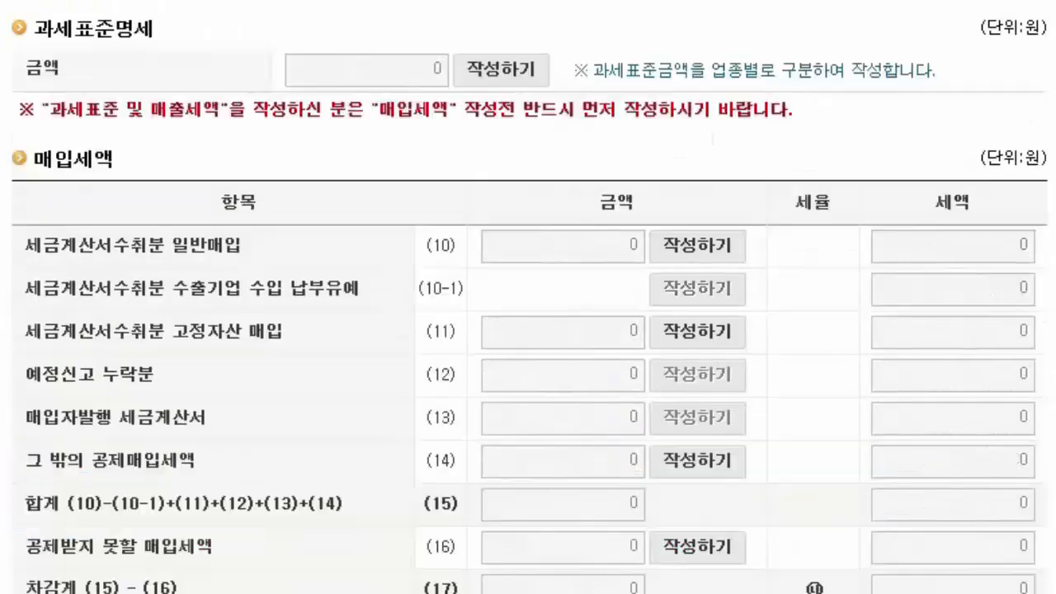
Open the 세금계산서수취분 일반매입 form and add a supplier entry with 1 invoice and a 10,000,000 won supply value
scroll(528, 297, "down", 2)
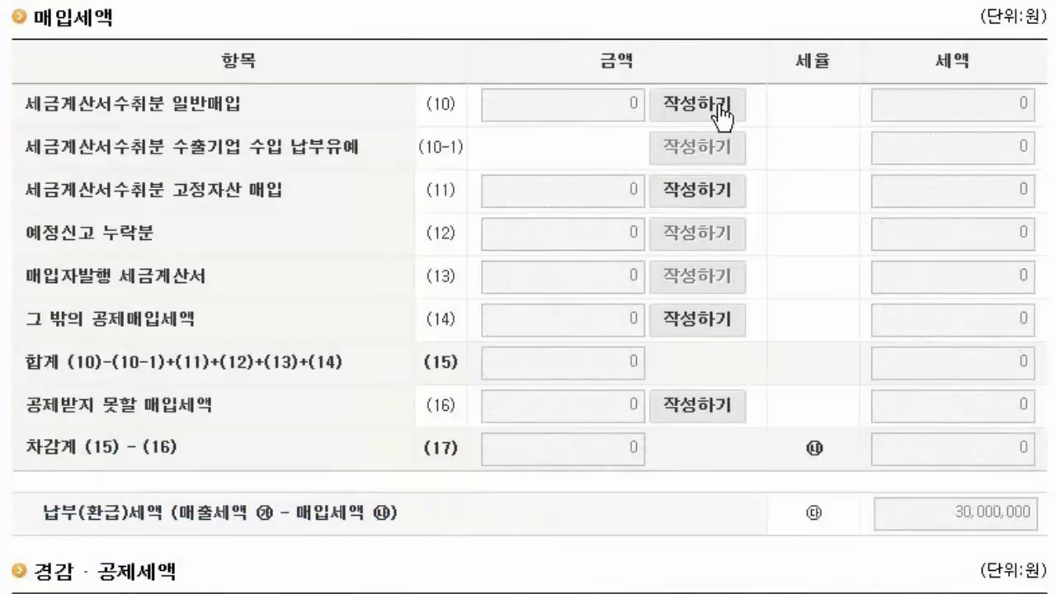
left_click(718, 107)
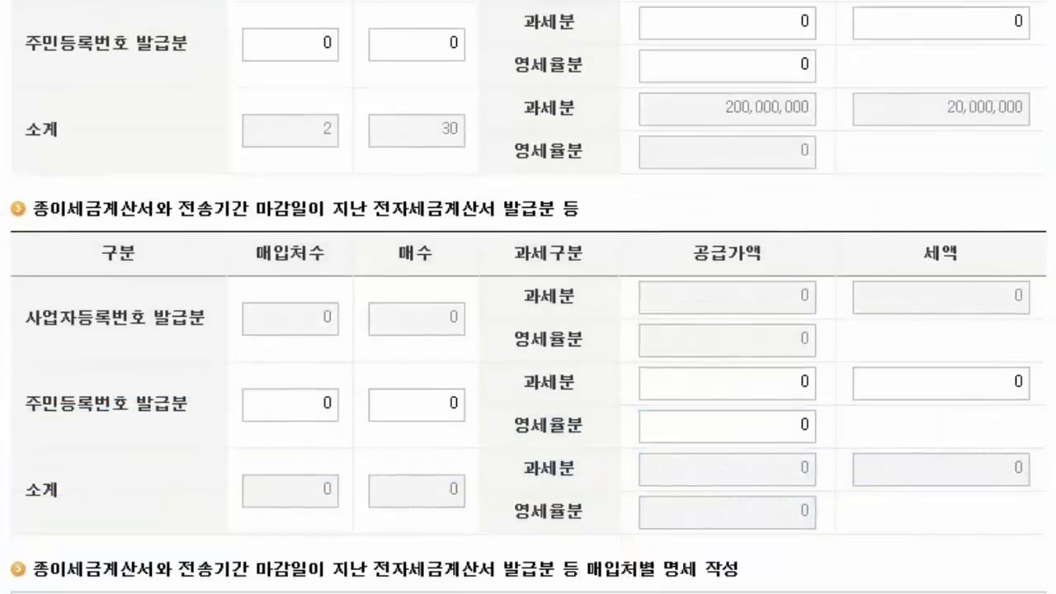
scroll(528, 297, "down", 7)
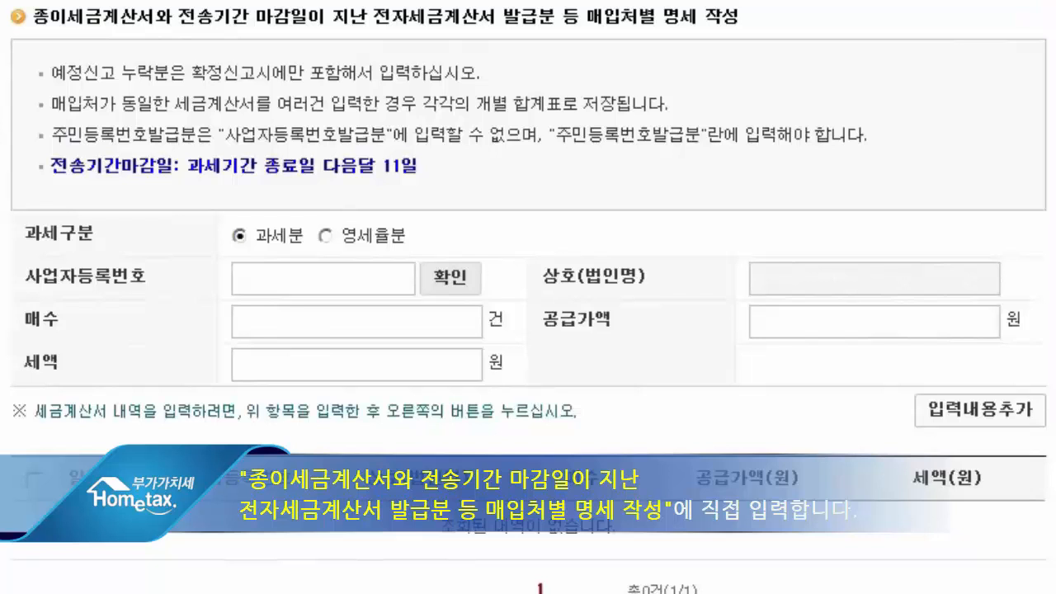
scroll(437, 381, "down", 3)
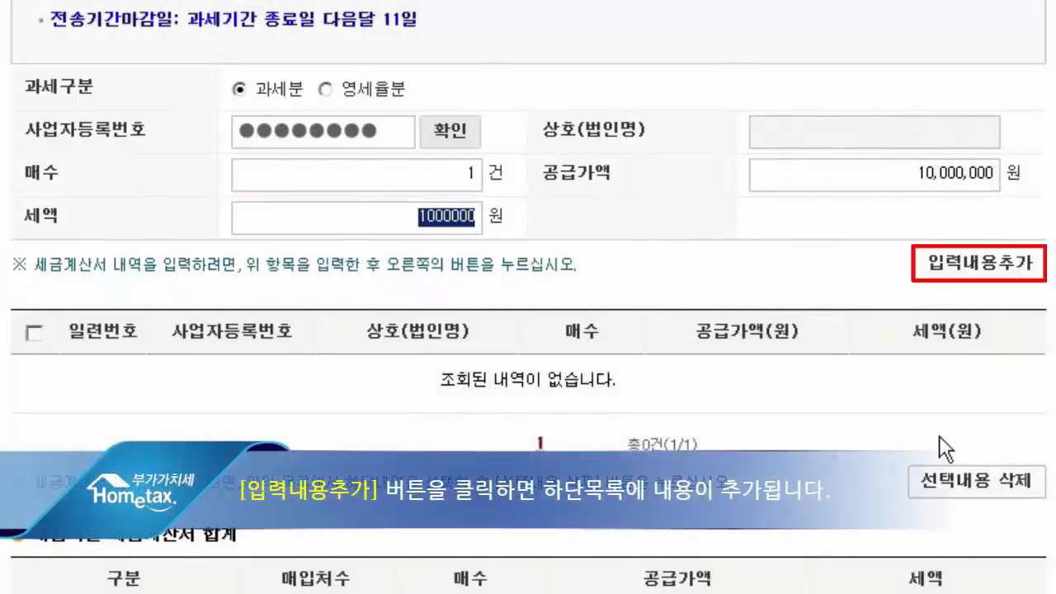
left_click(1005, 270)
left_click(231, 553)
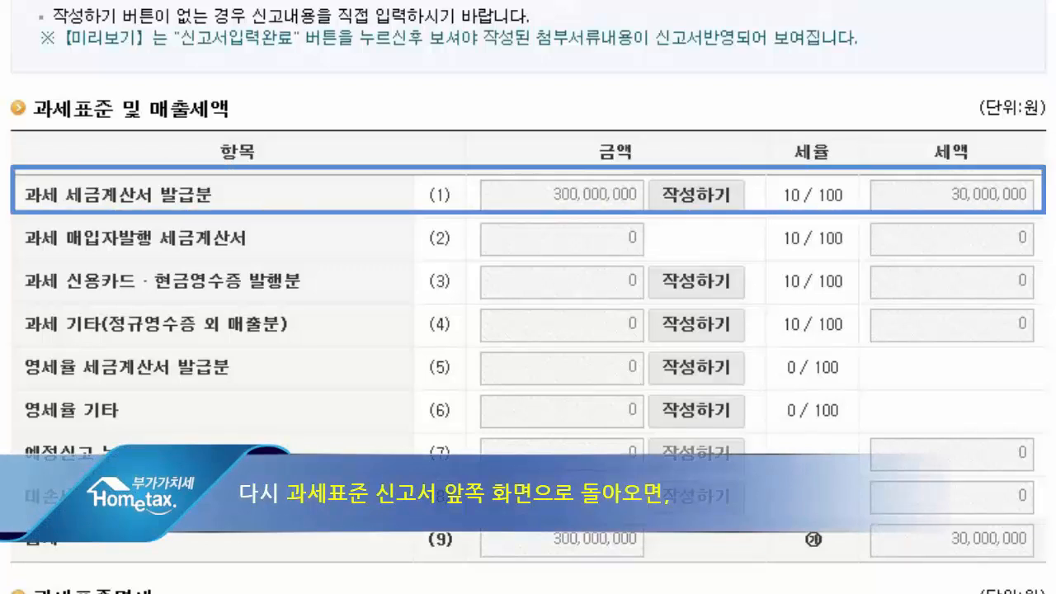
Open the 세금계산서수취분 고정자산 매입 form and record 그 밖의 감가상각자산 as 1 item with a 10,000,000 won supply value
scroll(528, 297, "down", 7)
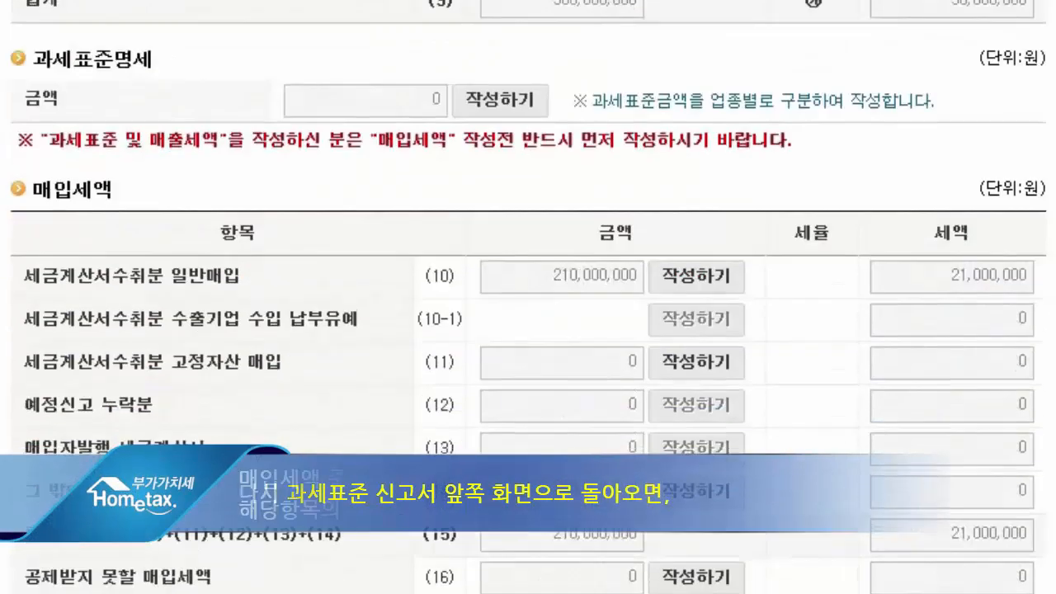
scroll(528, 297, "down", 1)
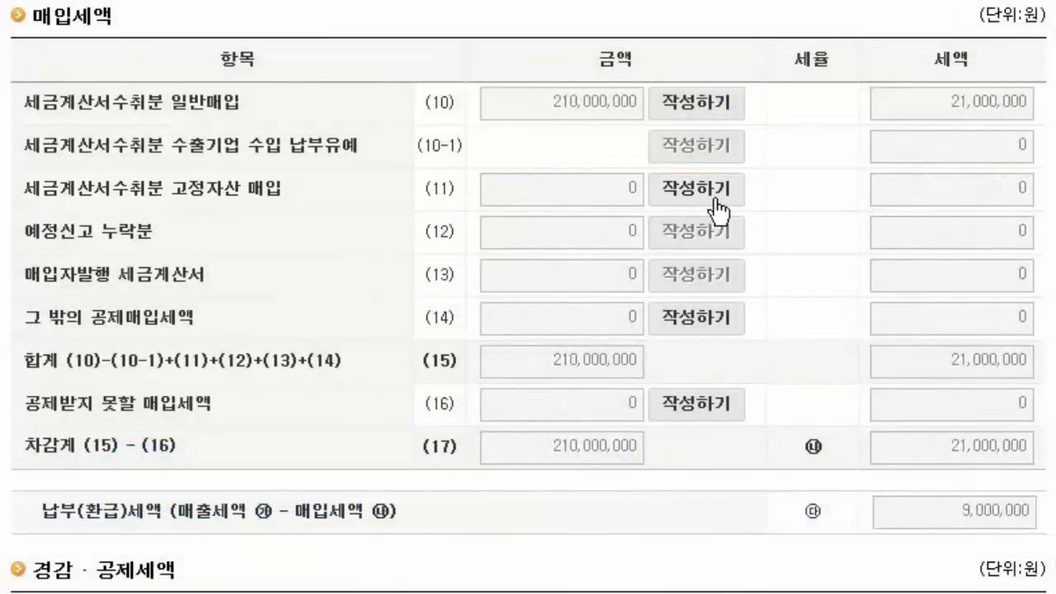
left_click(711, 198)
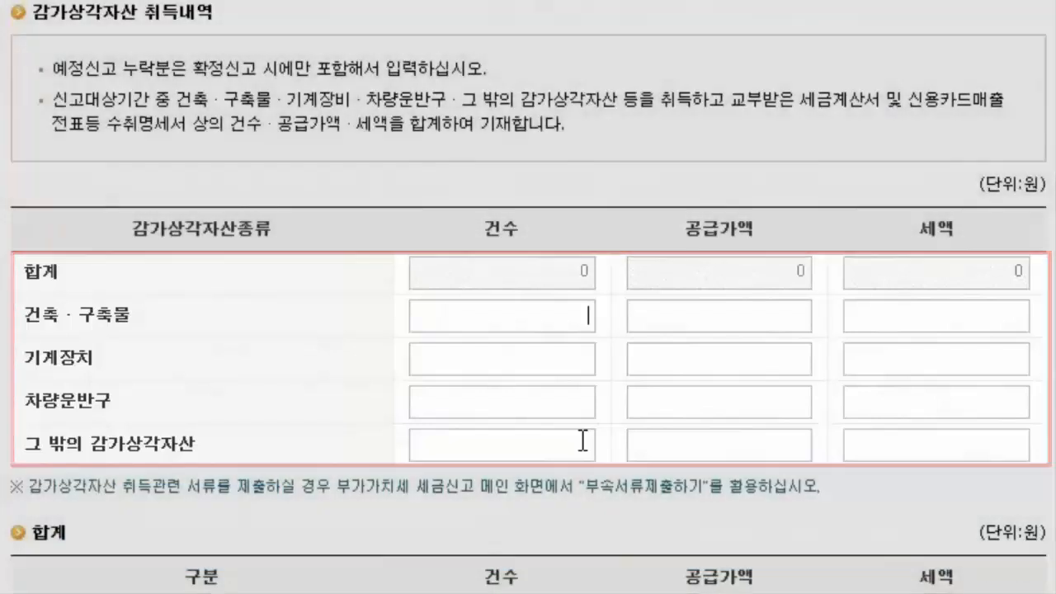
left_click(582, 440)
type("1")
key("Tab")
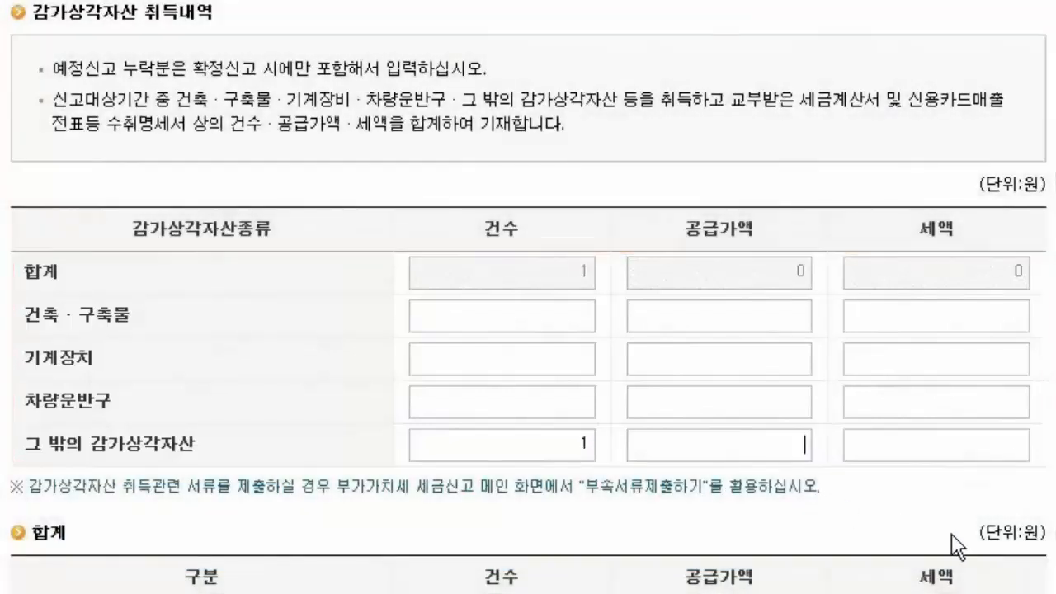
type("10,000,")
type("0000000")
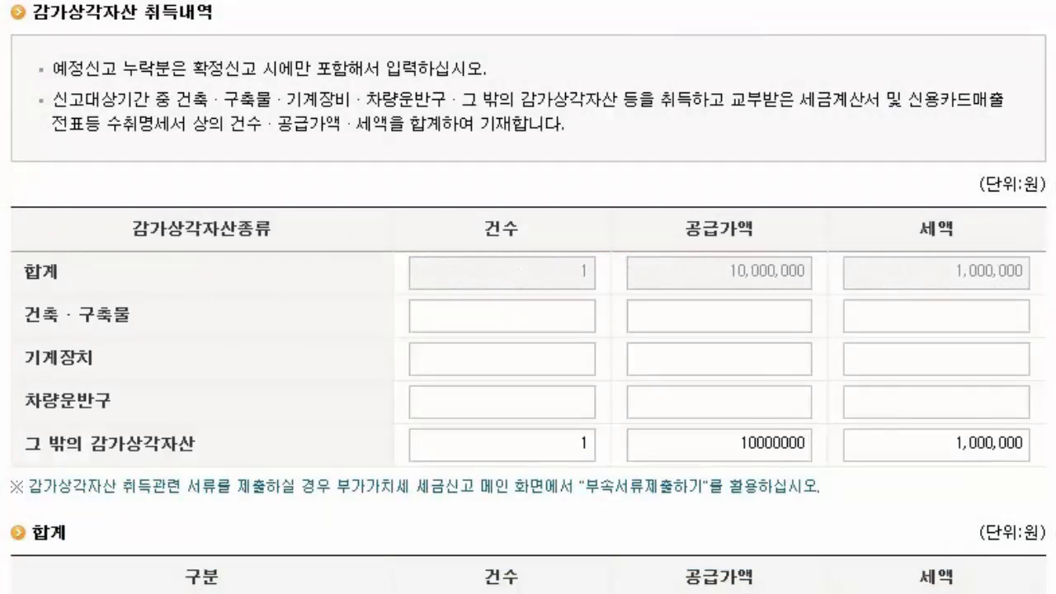
key("Tab")
Enter 1 item and a 10,000,000 won supply value for 세금계산서 수취분 in the totals, and complete the fixed-asset form
scroll(528, 330, "down", 3)
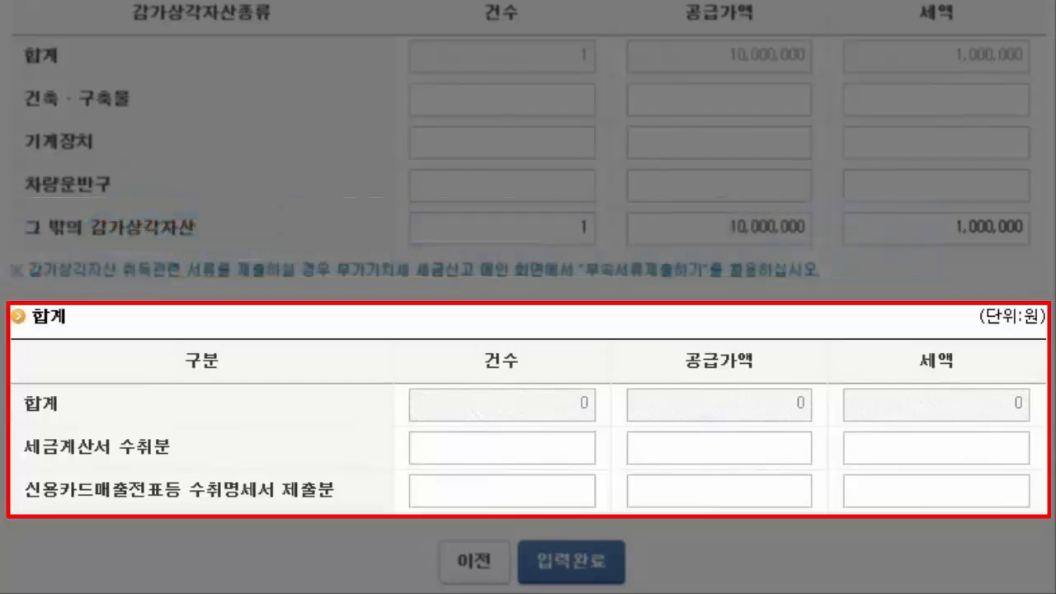
left_click(554, 456)
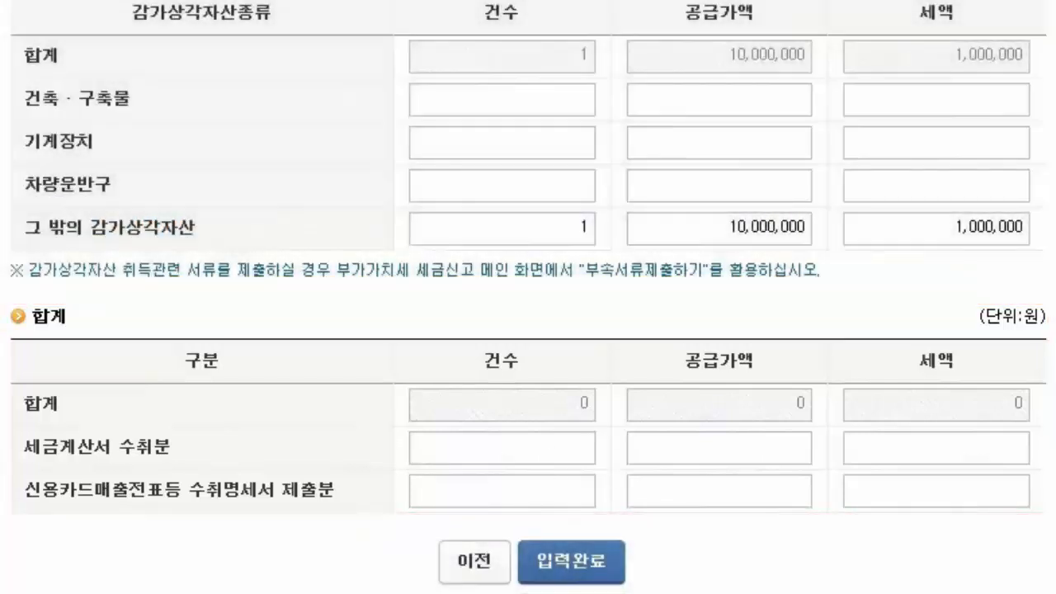
type("1")
key("Tab")
type("10000000")
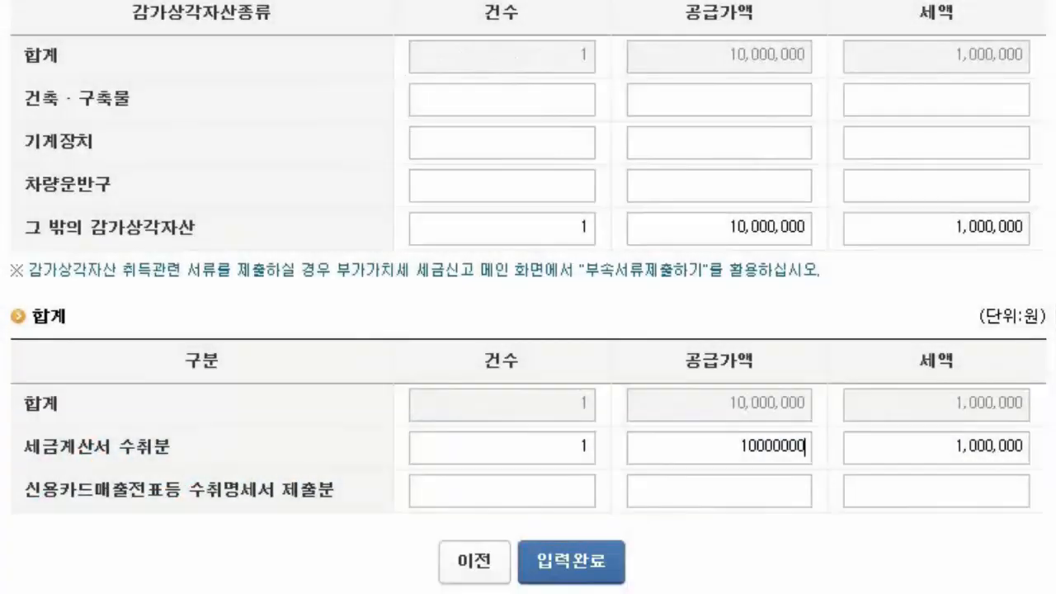
left_click(571, 562)
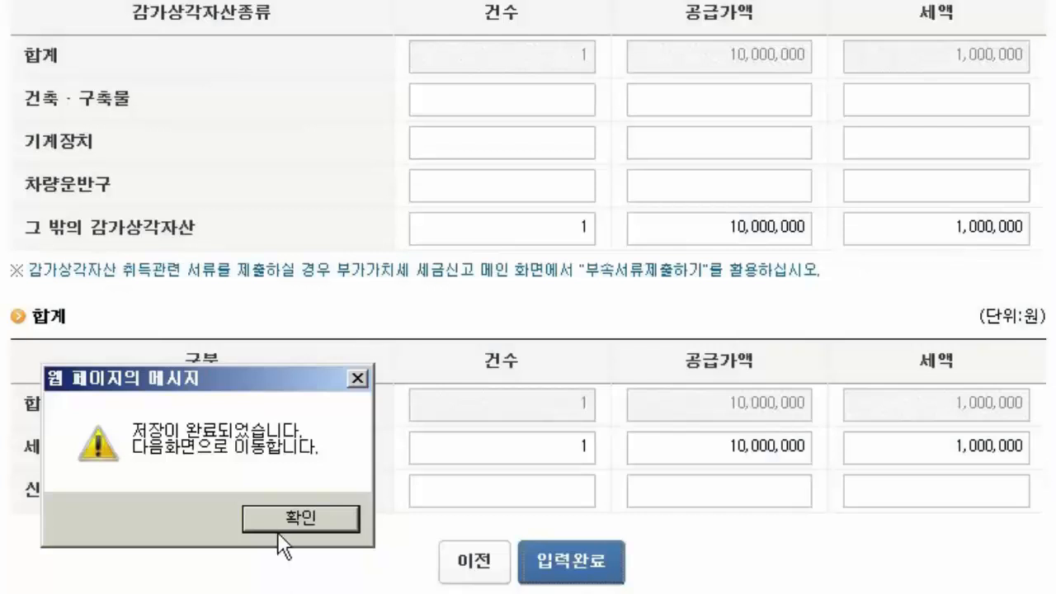
left_click(277, 531)
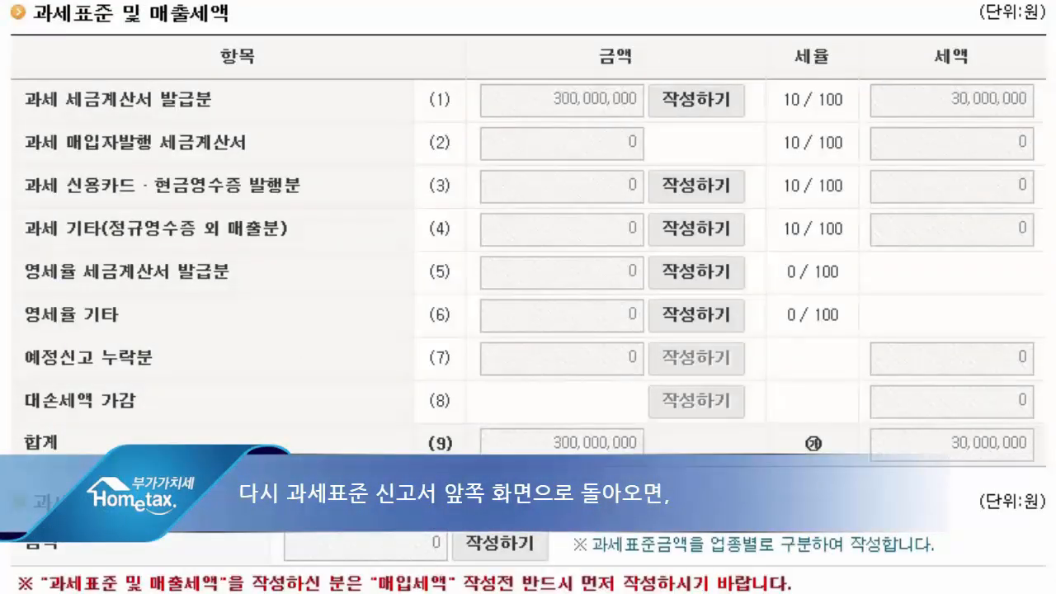
Open the 그 밖의 공제매입세액 statement and go to its 신용카드매출전표등 수령명세서 제출분 일반매입 form, saving on the way
scroll(528, 248, "down", 8)
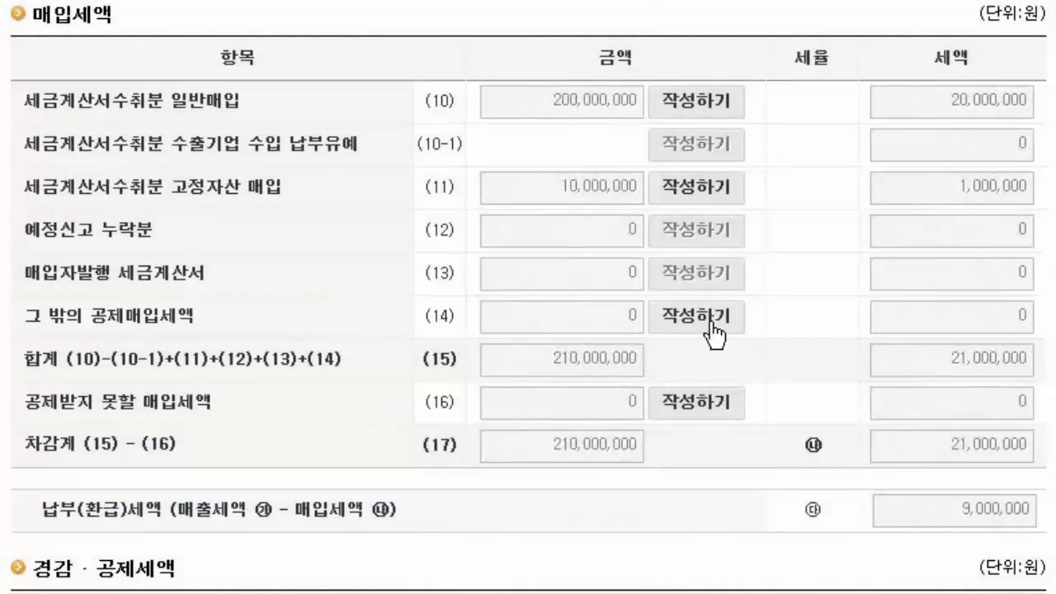
left_click(711, 329)
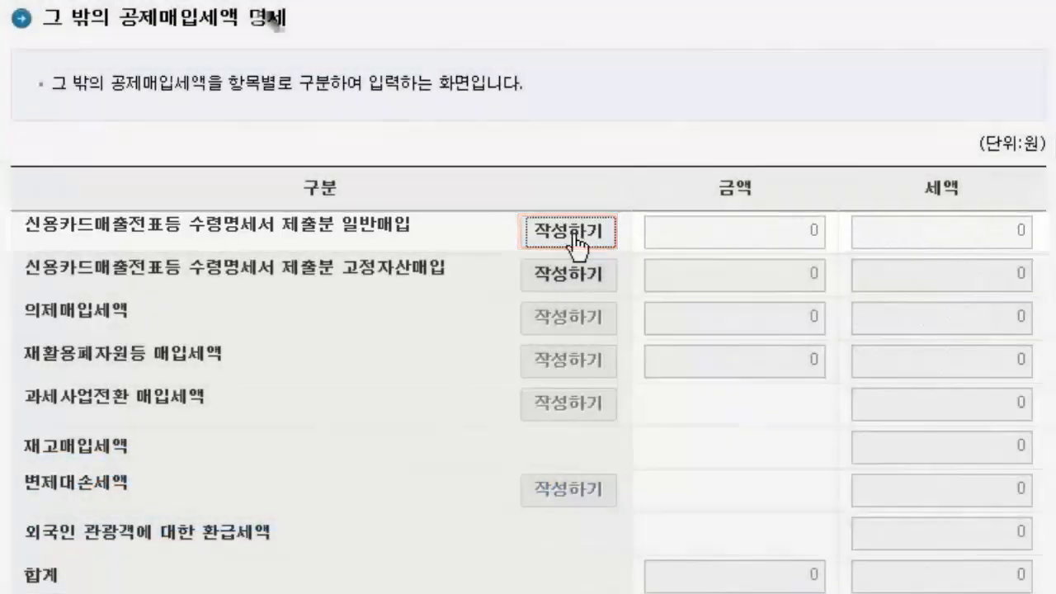
left_click(576, 236)
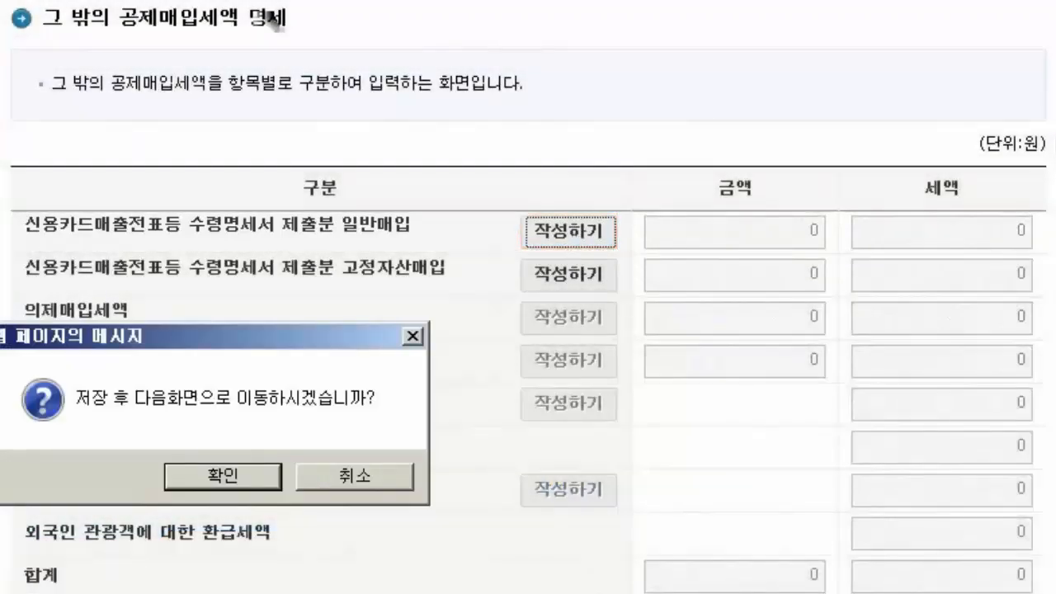
left_click(239, 479)
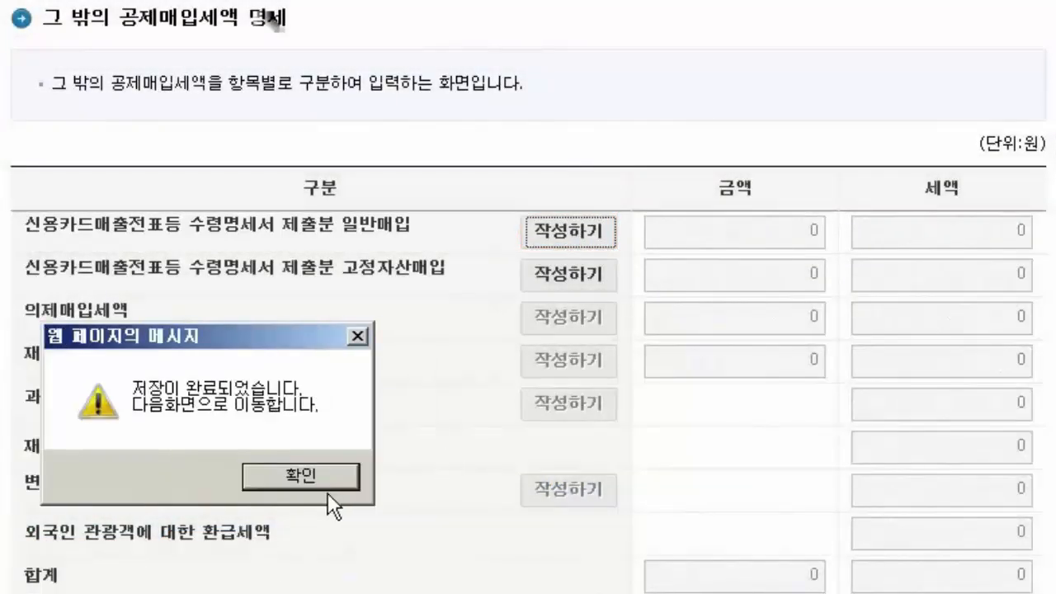
left_click(360, 477)
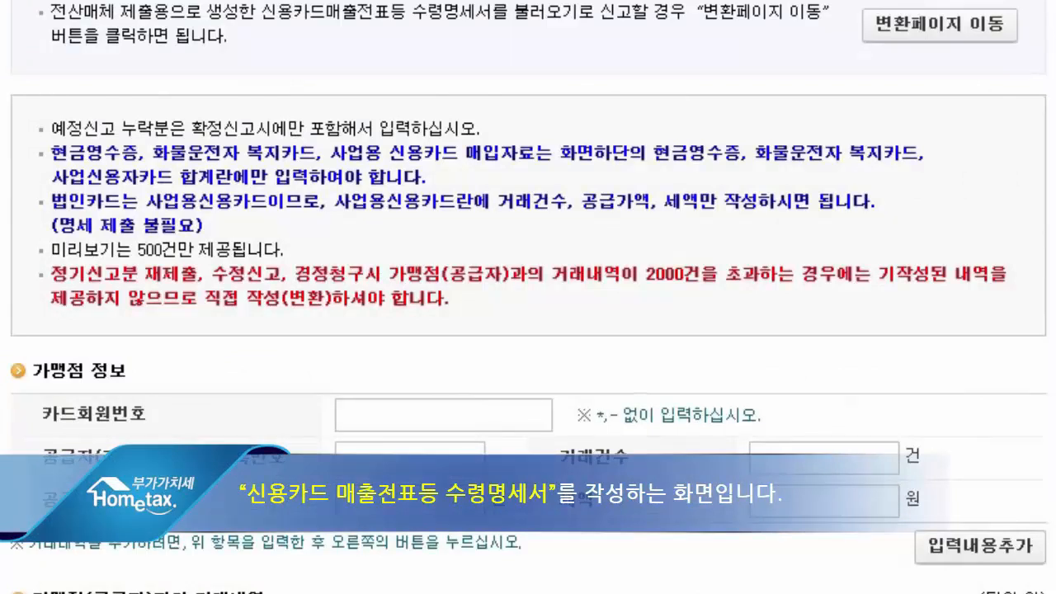
Record 현금영수증 purchases as 6 transactions with a 1,500,000 won supply value in the totals, and complete the card receipt form
scroll(528, 301, "down", 6)
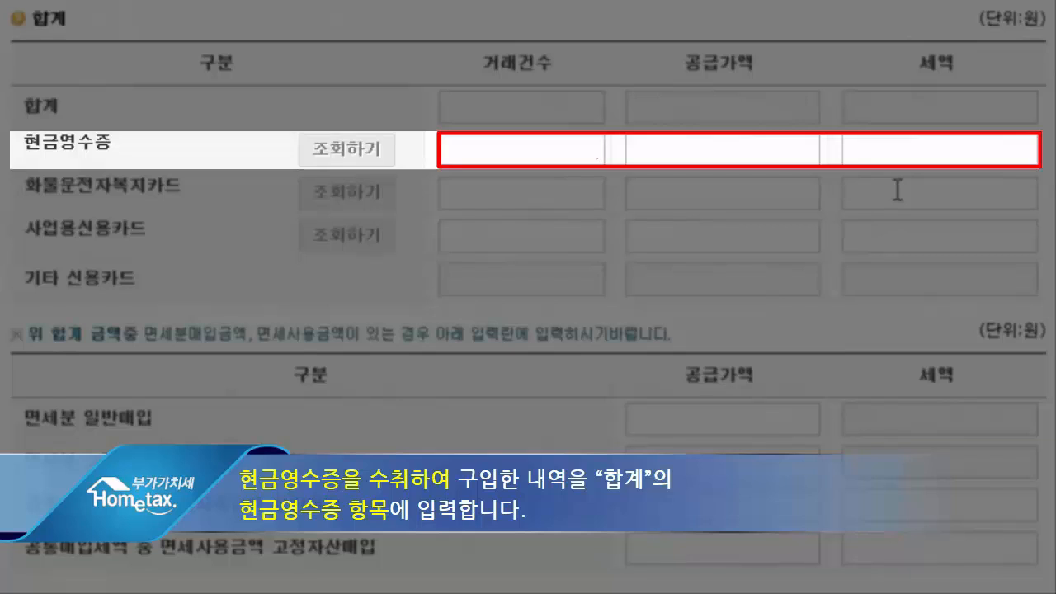
type("6")
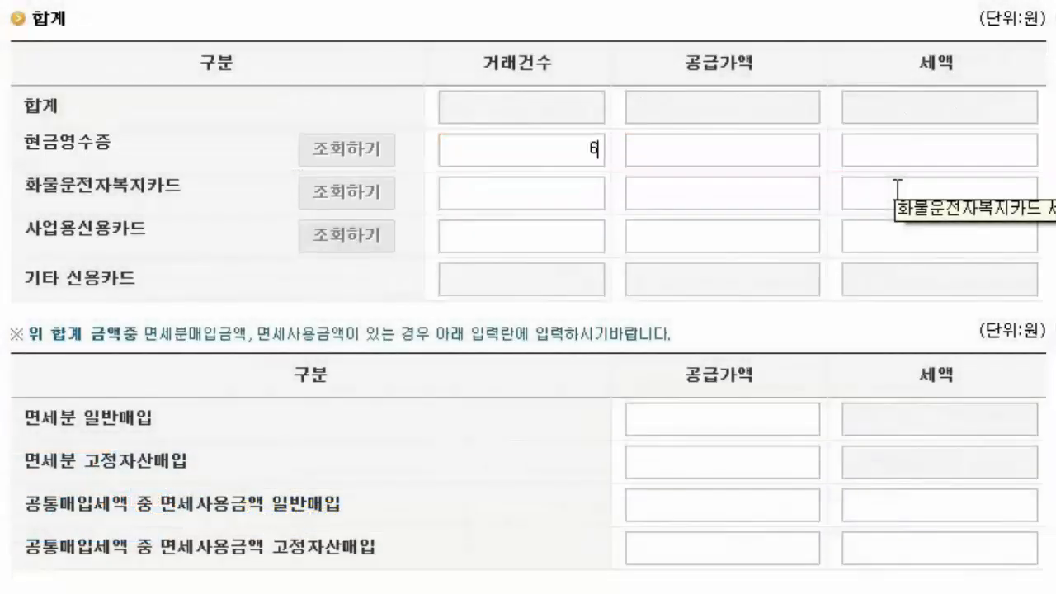
key("Tab")
type("1500000")
scroll(896, 189, "down", 1)
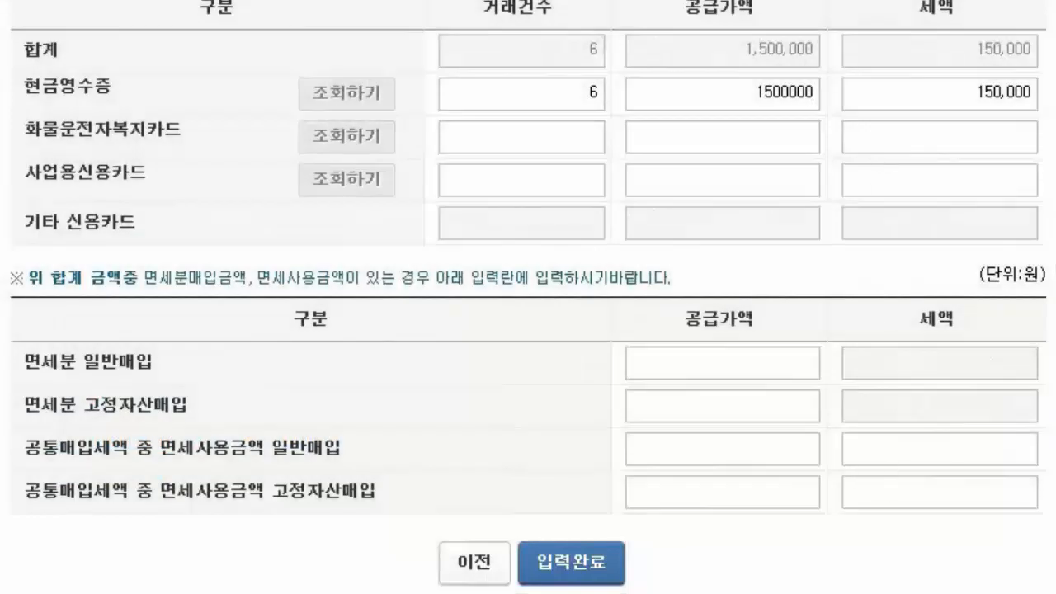
left_click(594, 568)
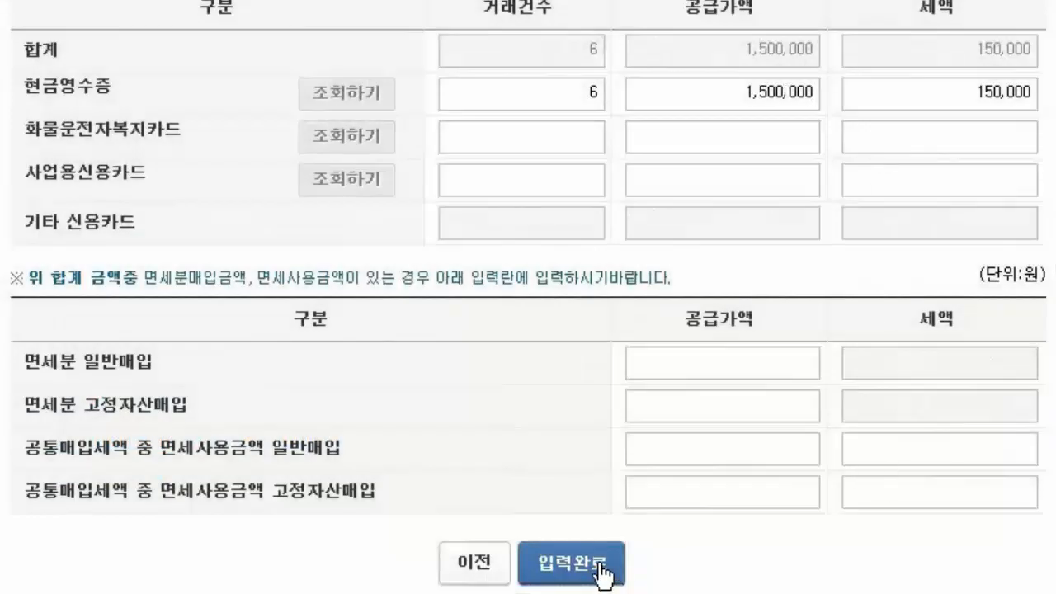
left_click(322, 482)
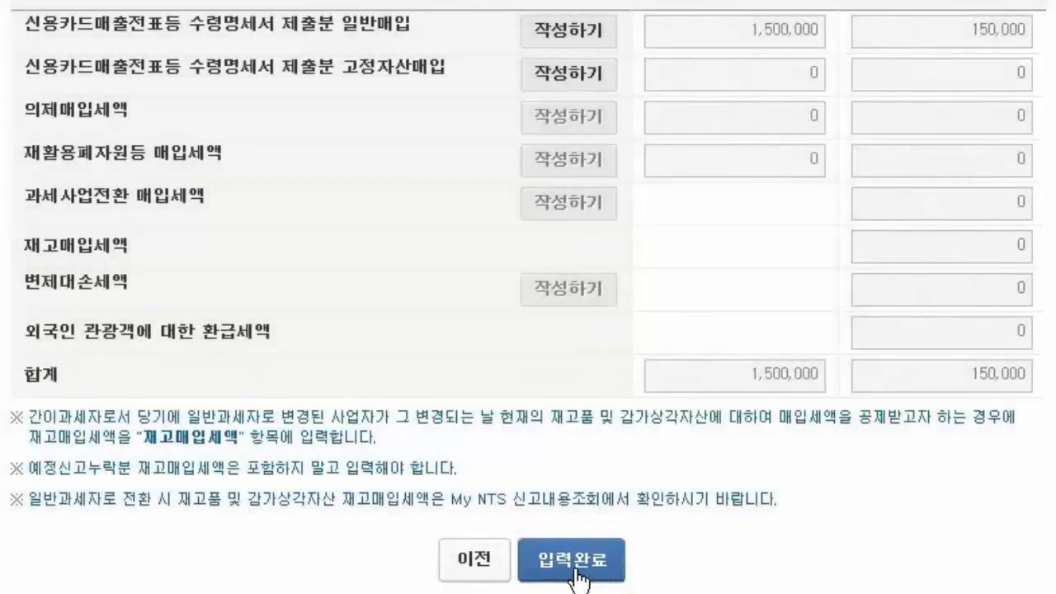
Complete and save the 그 밖의 공제매입세액 명세 to return to the main tax return form
left_click(582, 561)
left_click(247, 346)
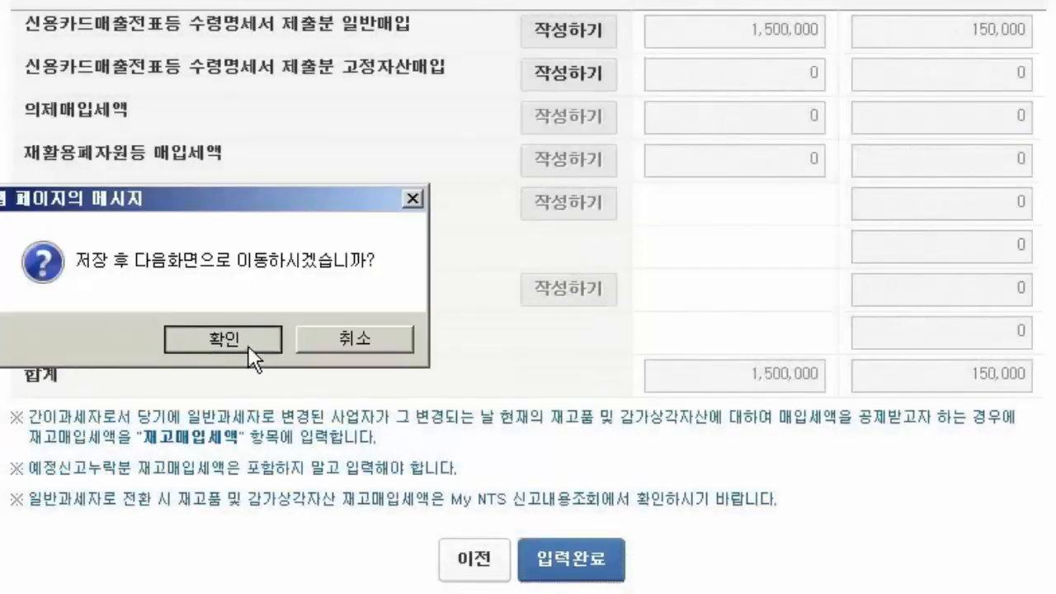
left_click(356, 338)
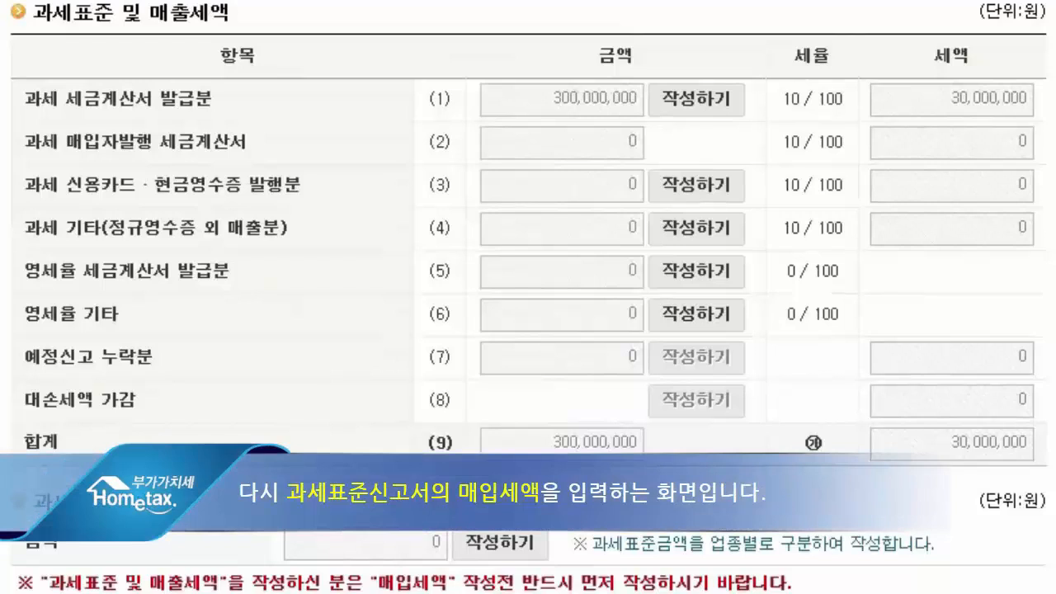
Open the 공제받지 못할 매입세액 form and add a 사업과 직접 관련없는 지출 entry with 1 invoice and a 20,000,000 won supply value
scroll(528, 297, "down", 7)
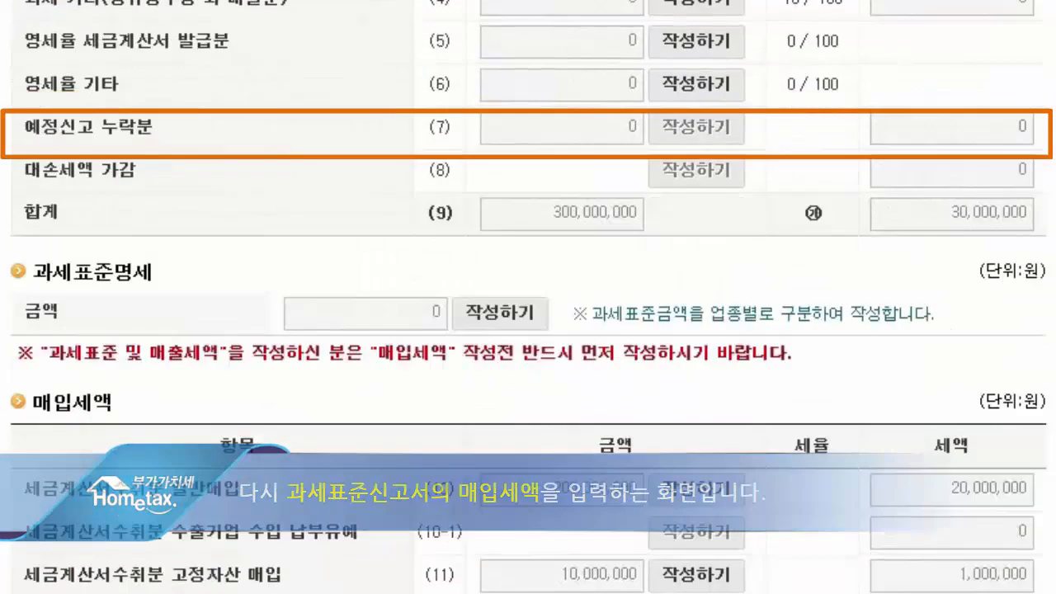
scroll(528, 297, "down", 4)
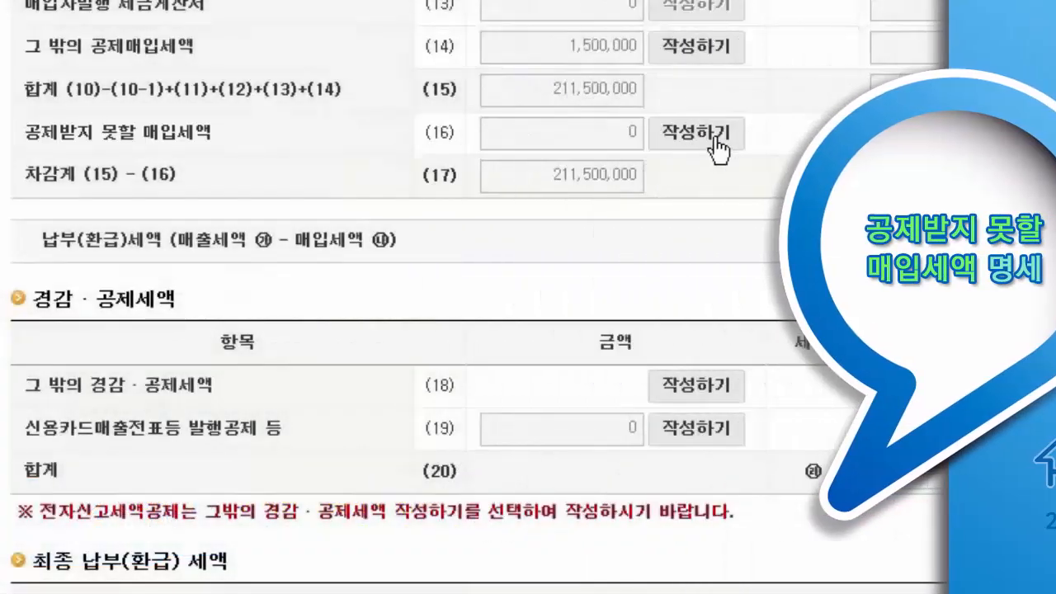
left_click(713, 136)
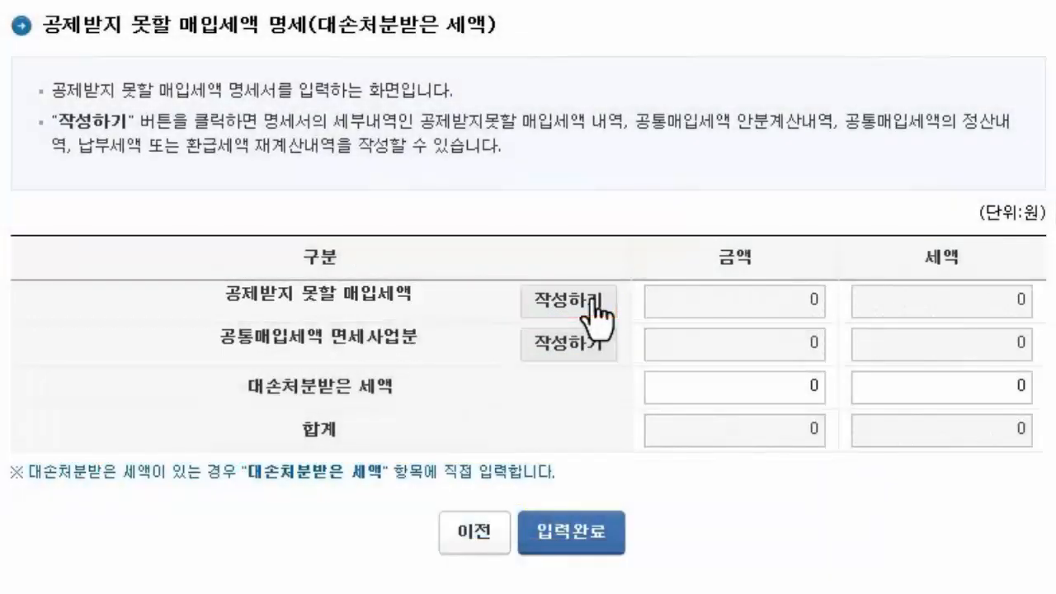
left_click(566, 302)
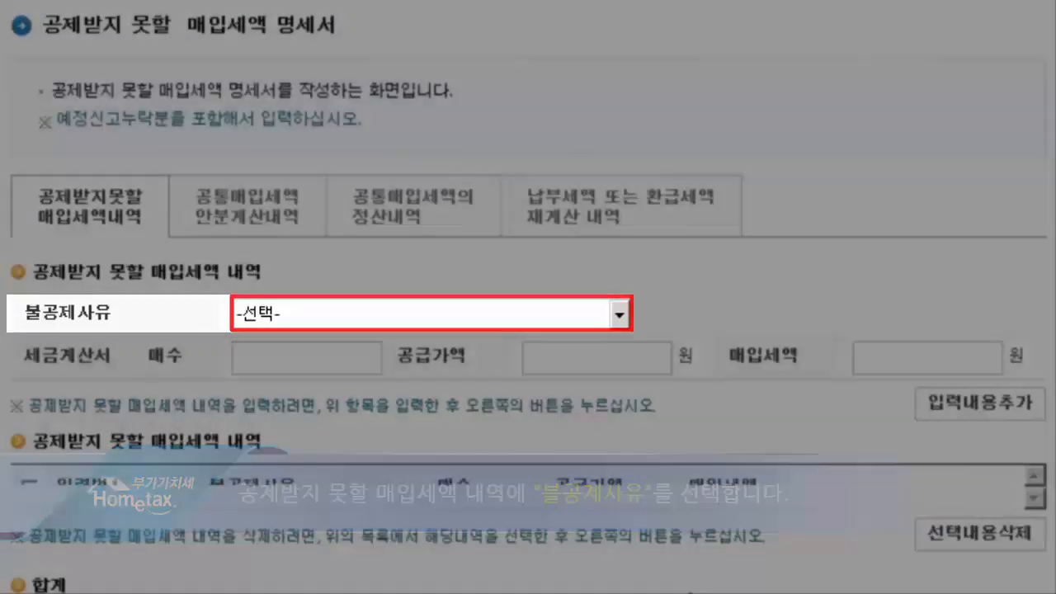
left_click(582, 316)
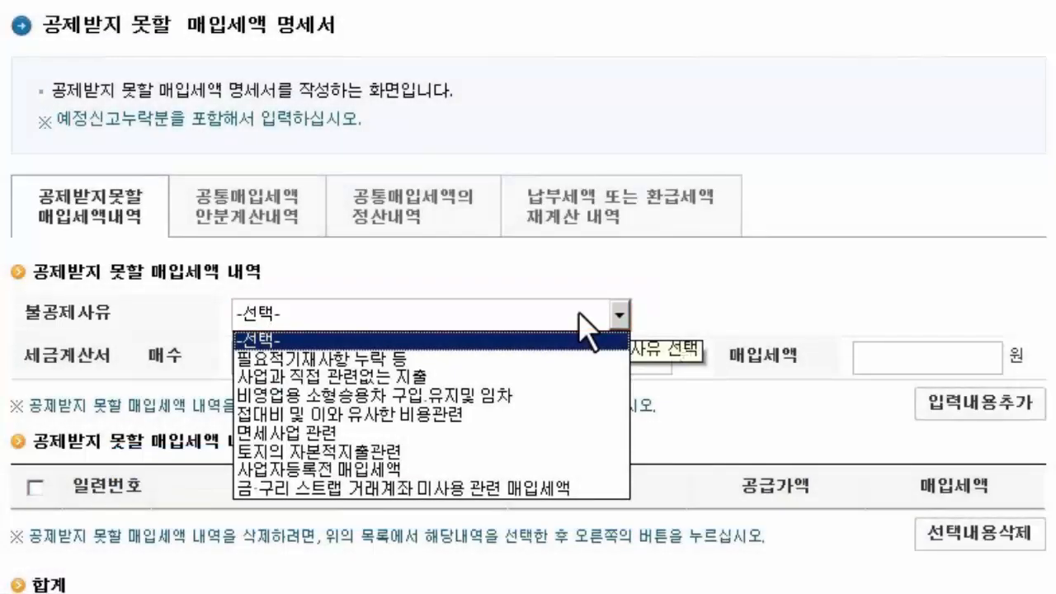
left_click(568, 380)
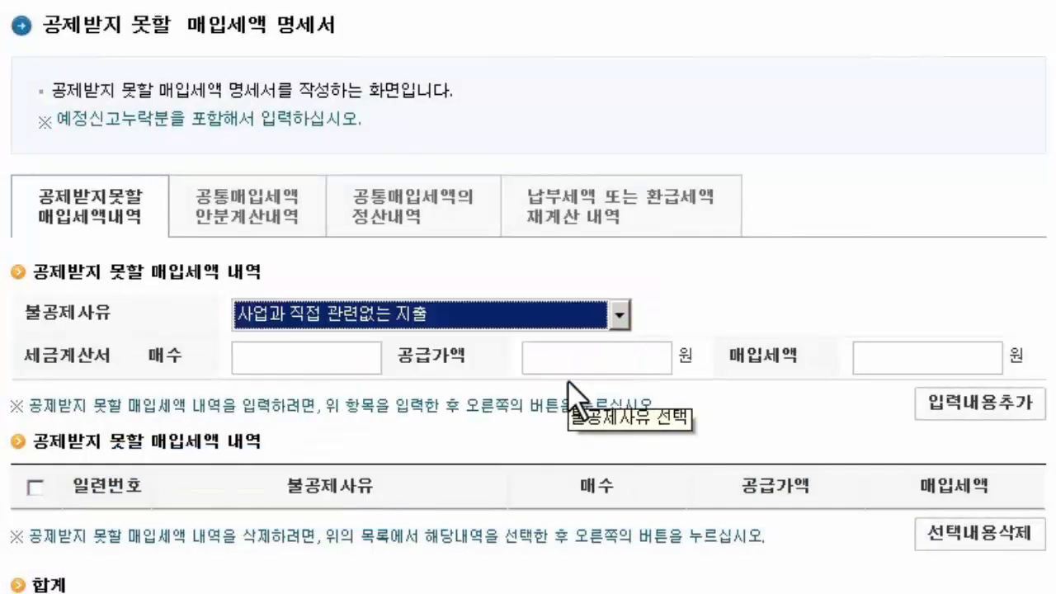
left_click(296, 377)
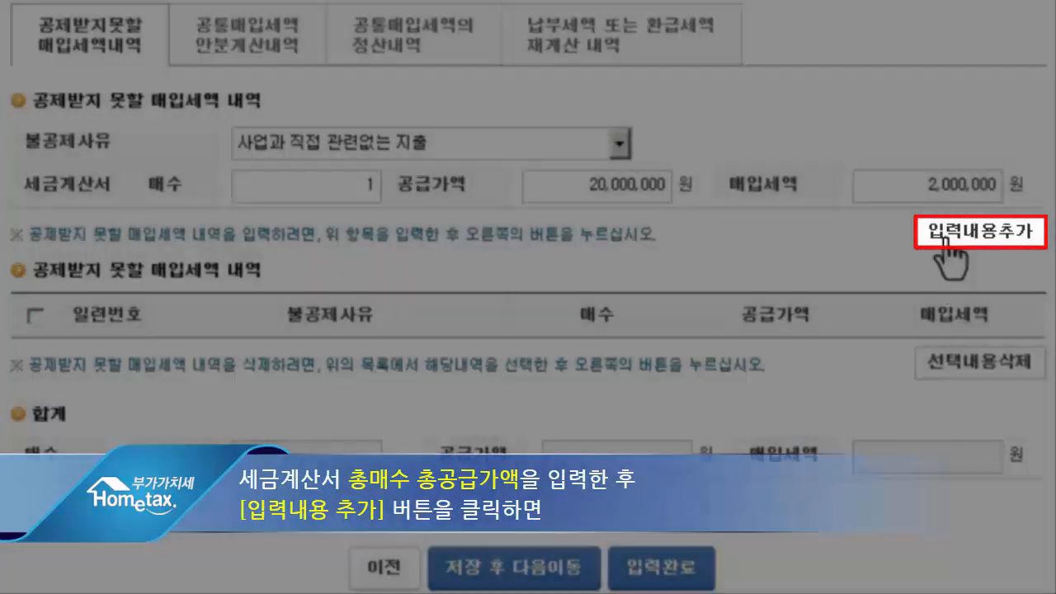
left_click(945, 234)
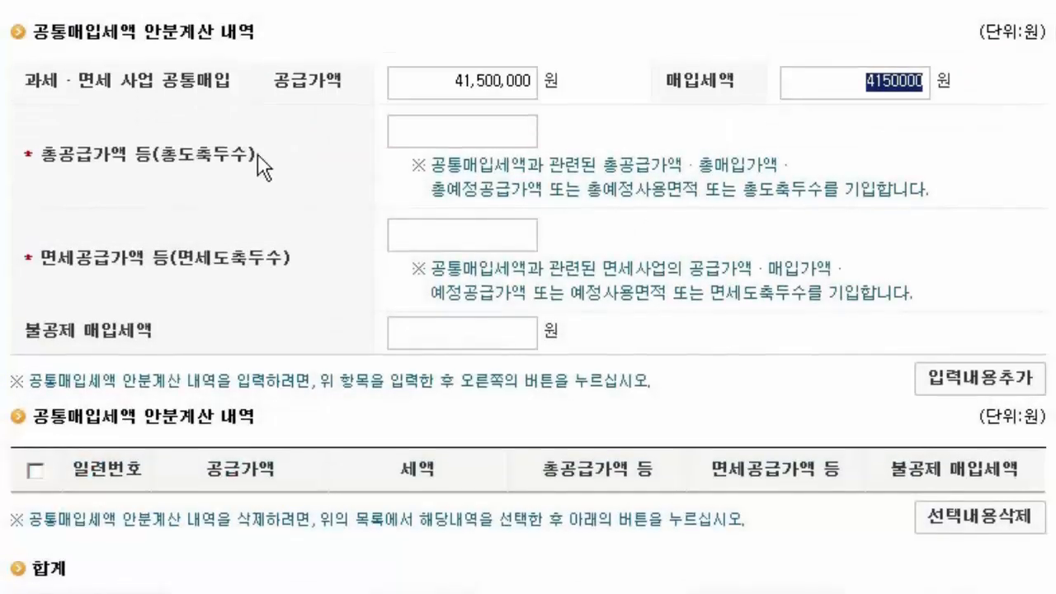
In the 공통매입세액 안분계산 내역, enter 400,000,000 for 총공급가액 and 100,000,000 for 면세공급가액, and add the entry to the list
left_click(509, 131)
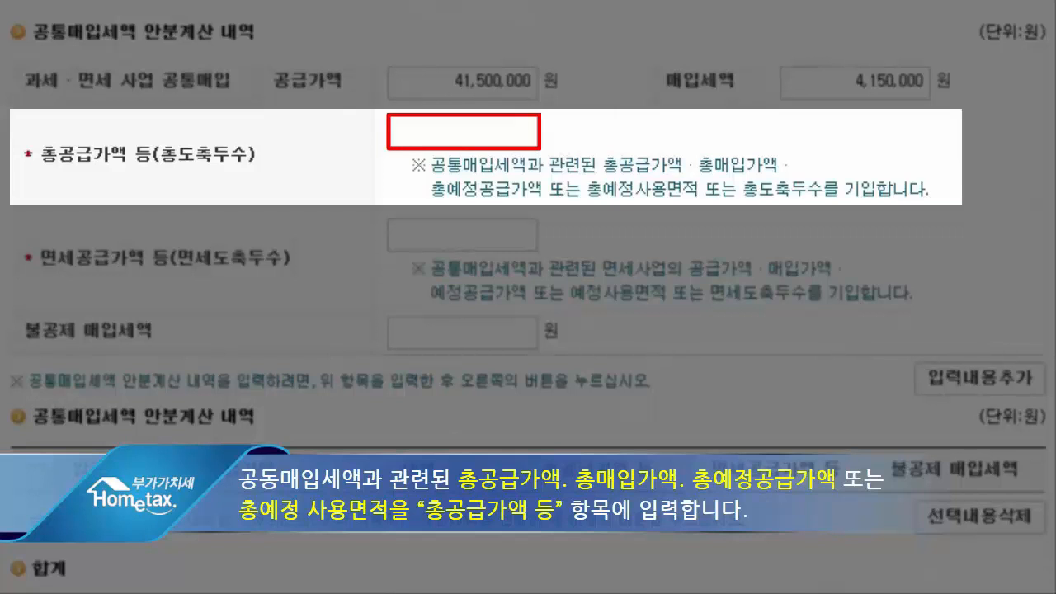
type("400000000")
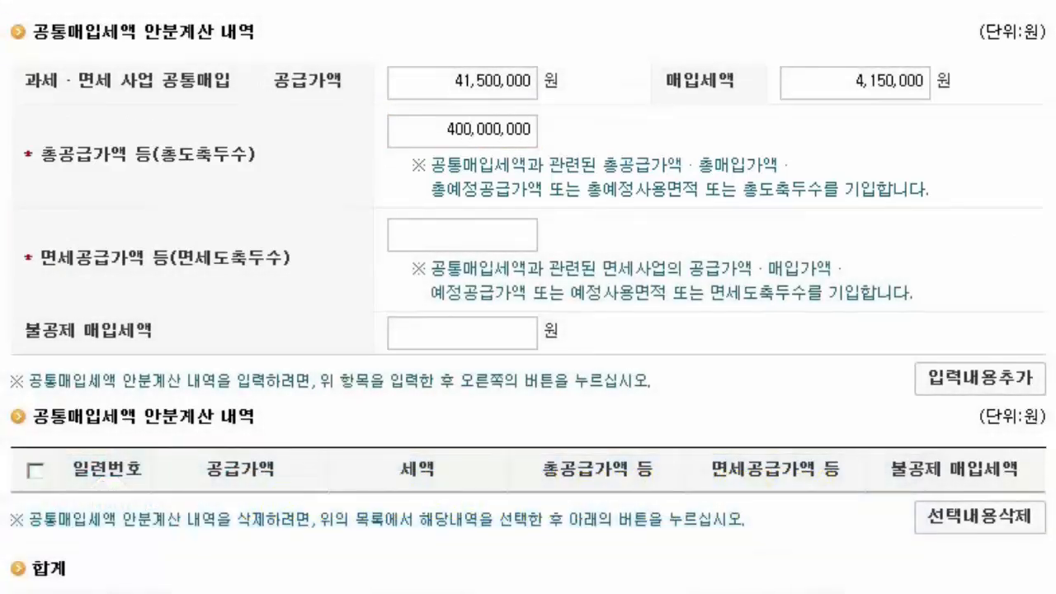
left_click(531, 235)
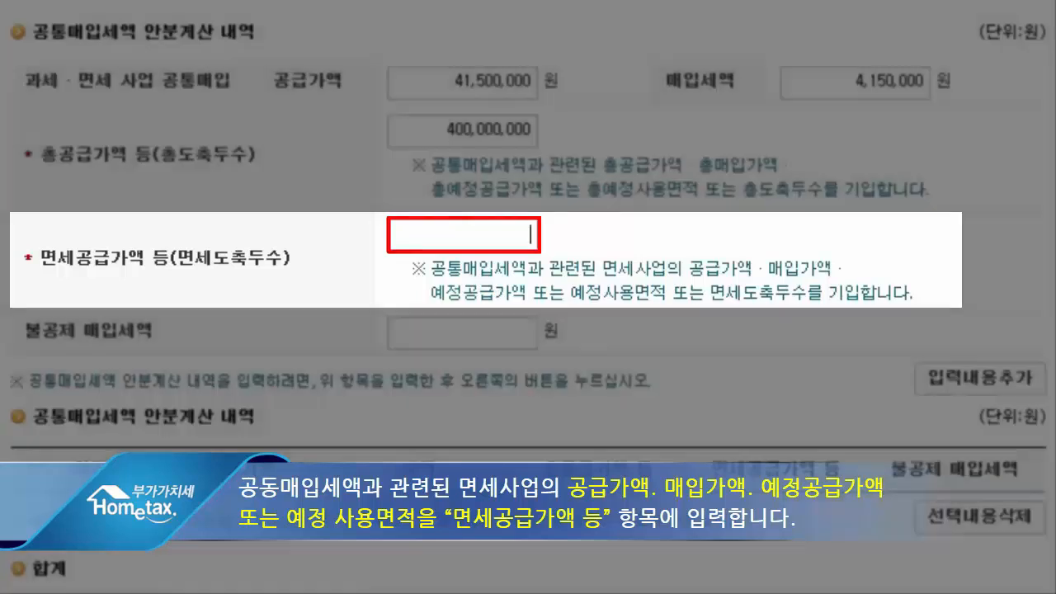
type("100000000")
scroll(528, 297, "down", 2)
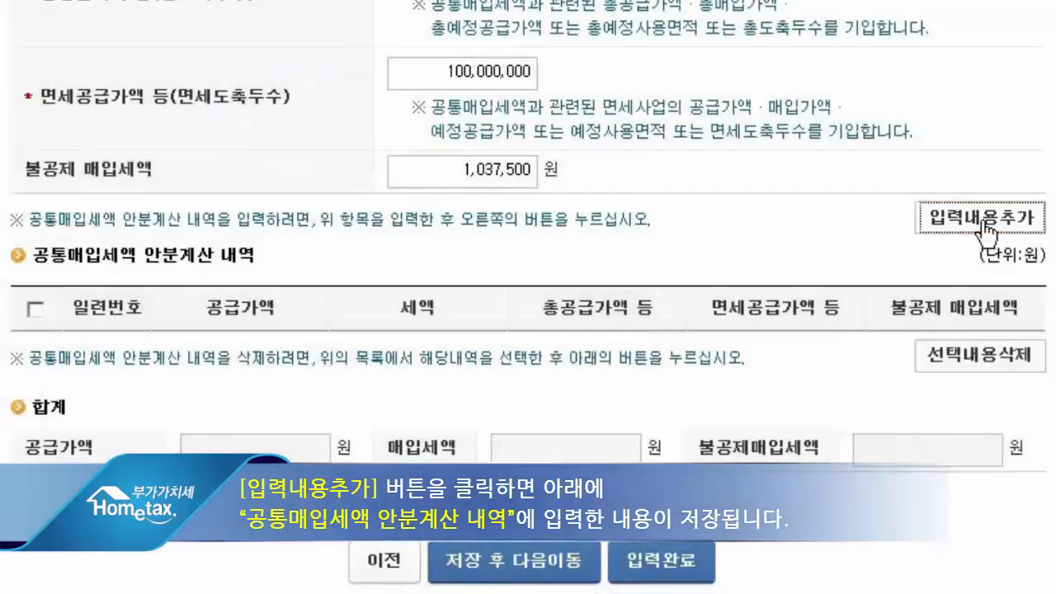
left_click(981, 218)
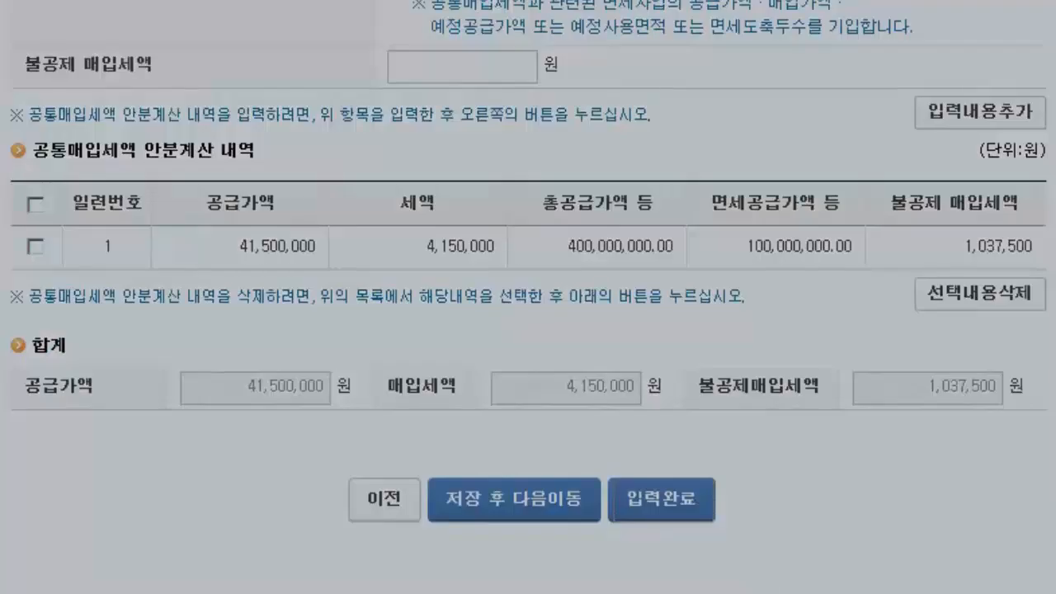
Save the 공통매입세액 안분계산 내역 and complete the 공제받지 못할 매입세액 명세
left_click(535, 504)
key("Return")
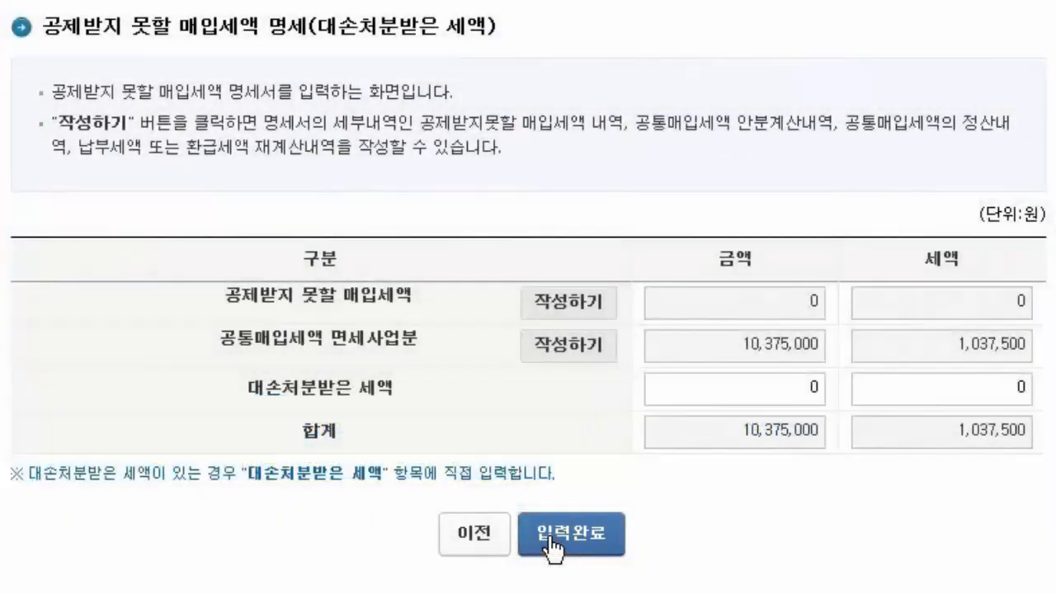
left_click(580, 542)
left_click(235, 543)
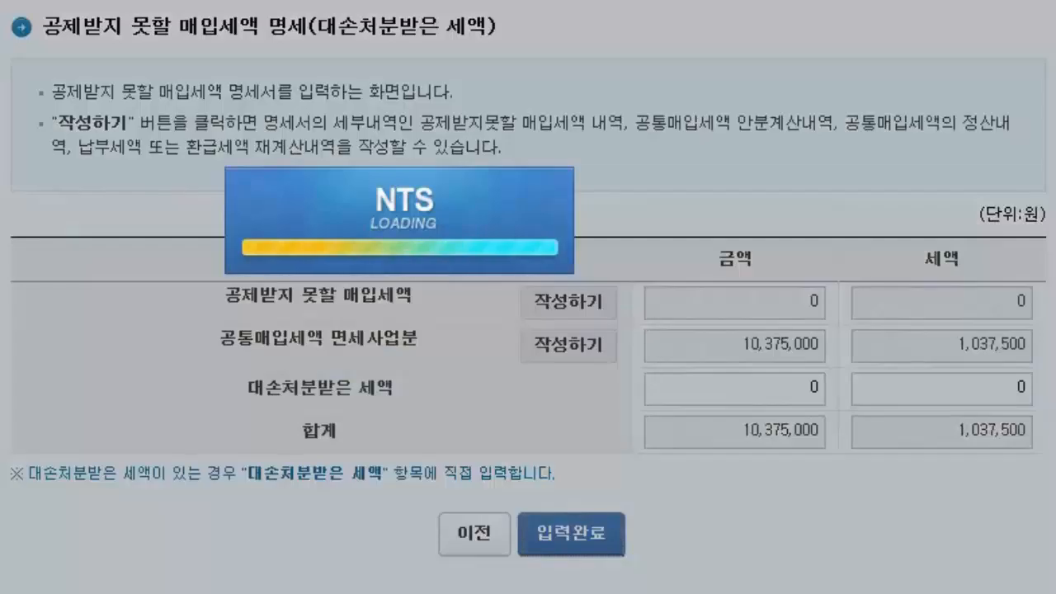
left_click(346, 541)
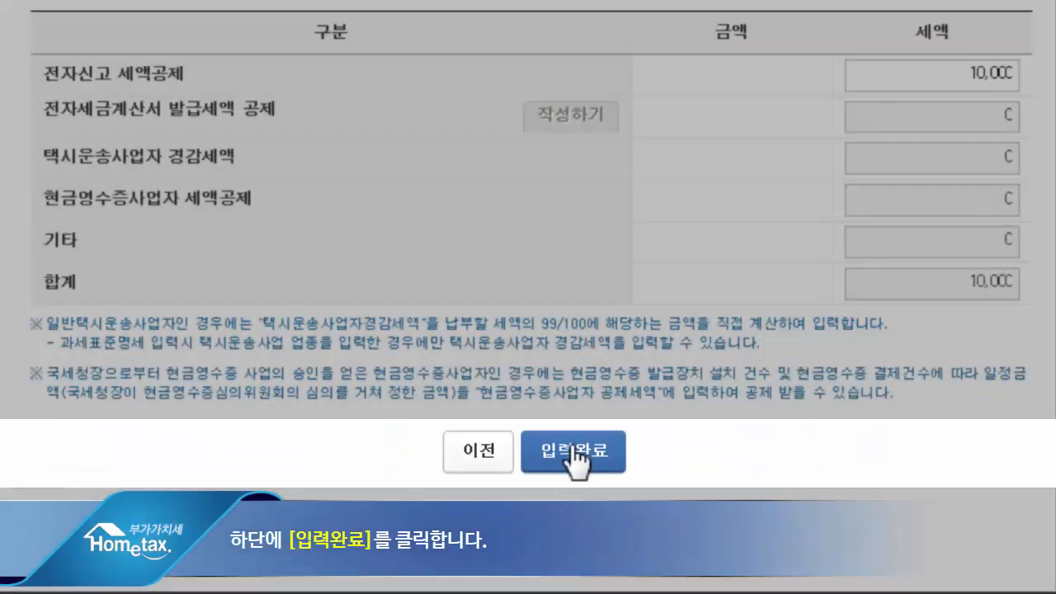
Complete the 전자신고 세액공제 form, and finish and save the whole tax return
left_click(545, 451)
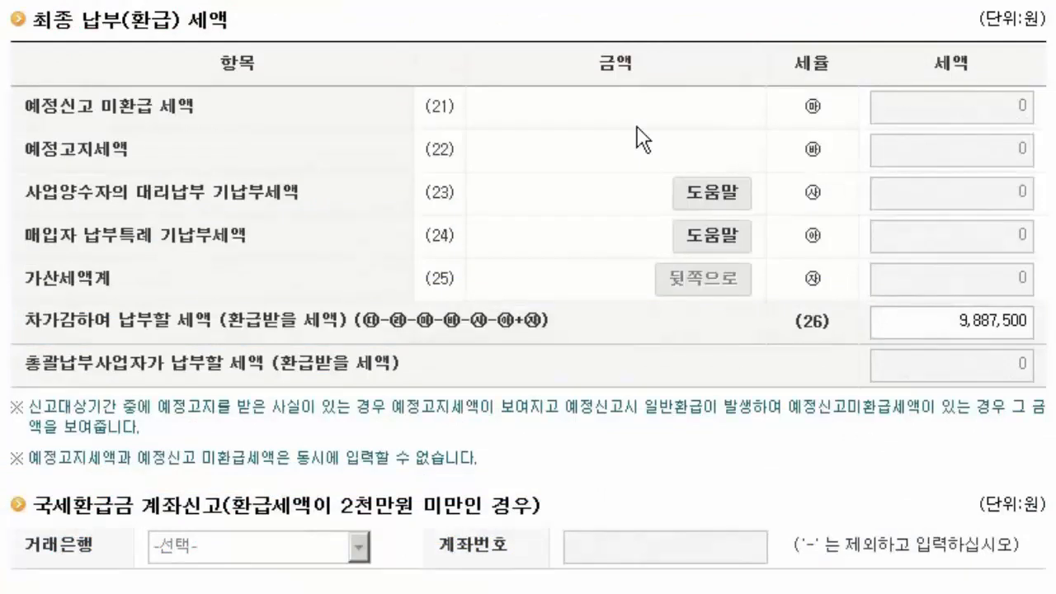
scroll(528, 297, "down", 4)
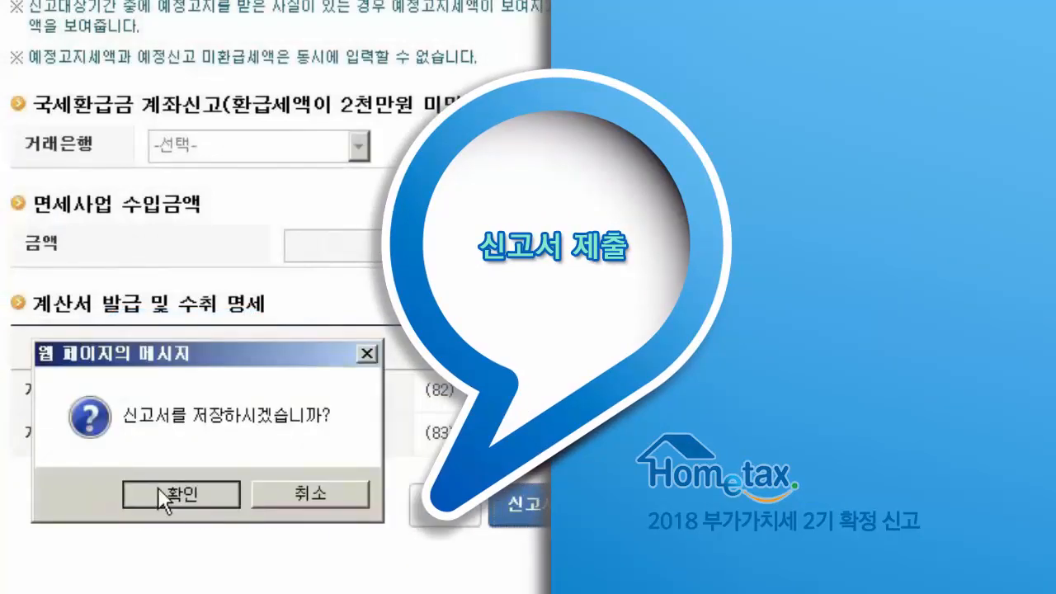
left_click(169, 495)
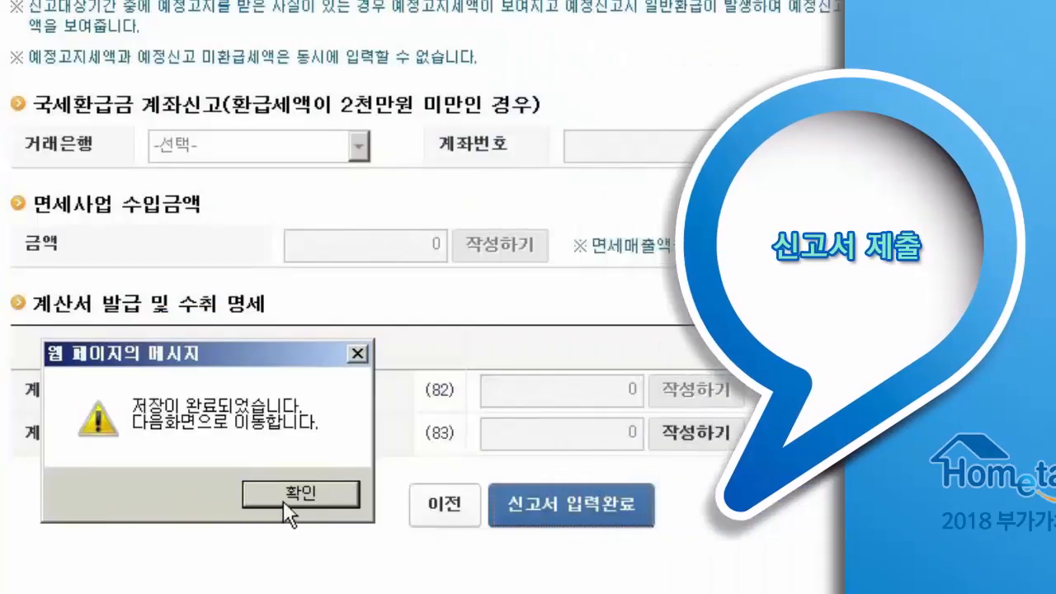
left_click(283, 495)
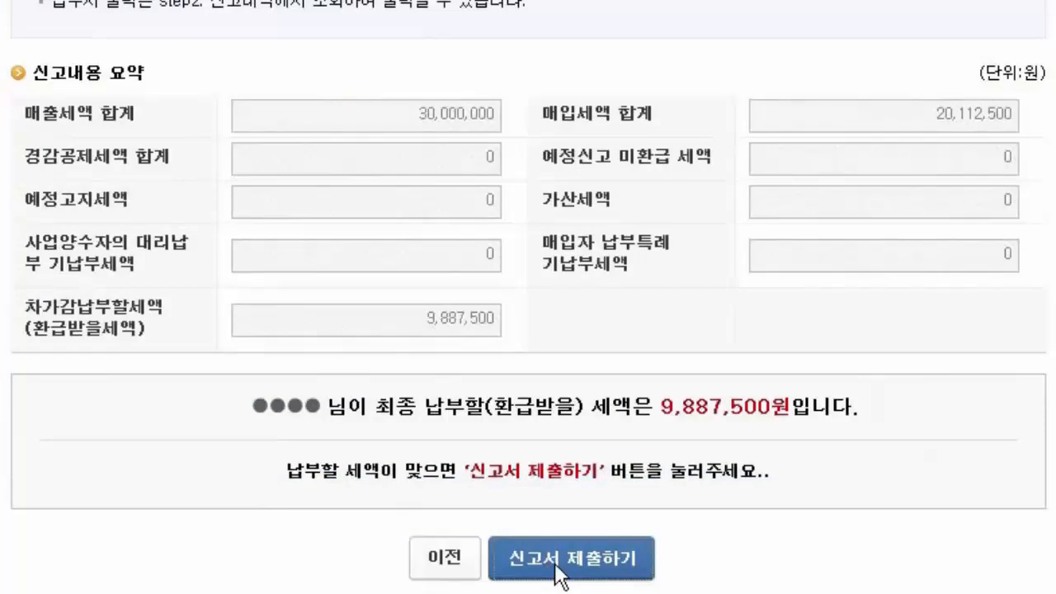
Submit the tax return and tick 접수 상세내용 확인하기 and 확인하였습니다 on the filing receipt
left_click(559, 570)
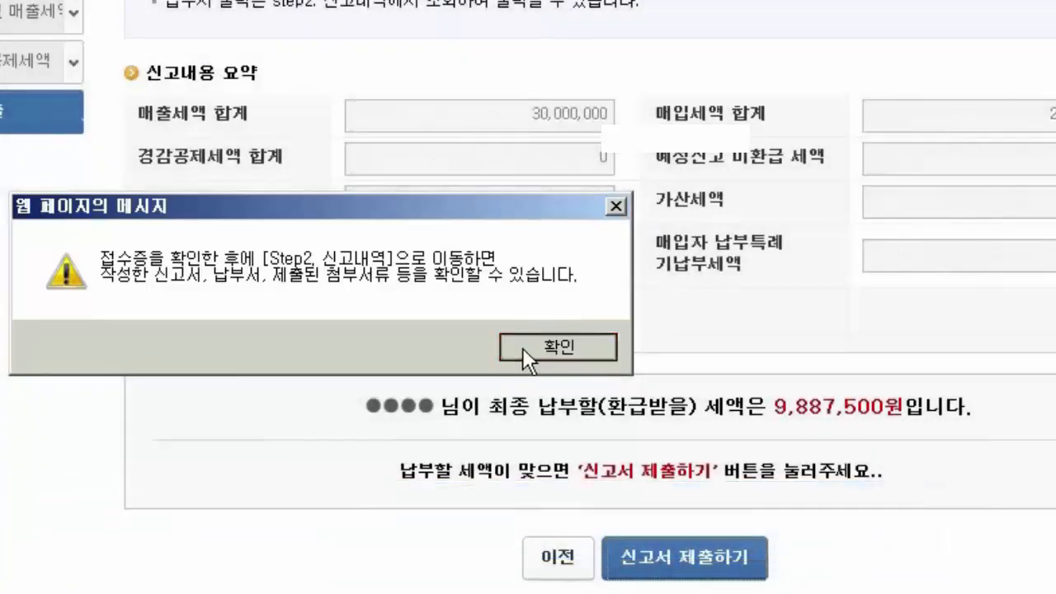
left_click(523, 348)
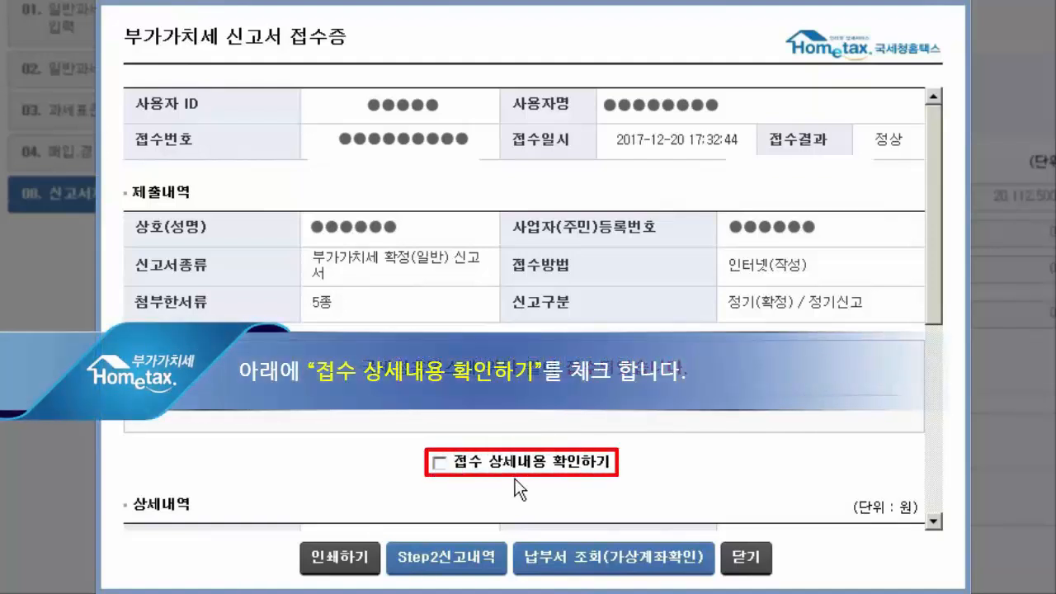
left_click(440, 463)
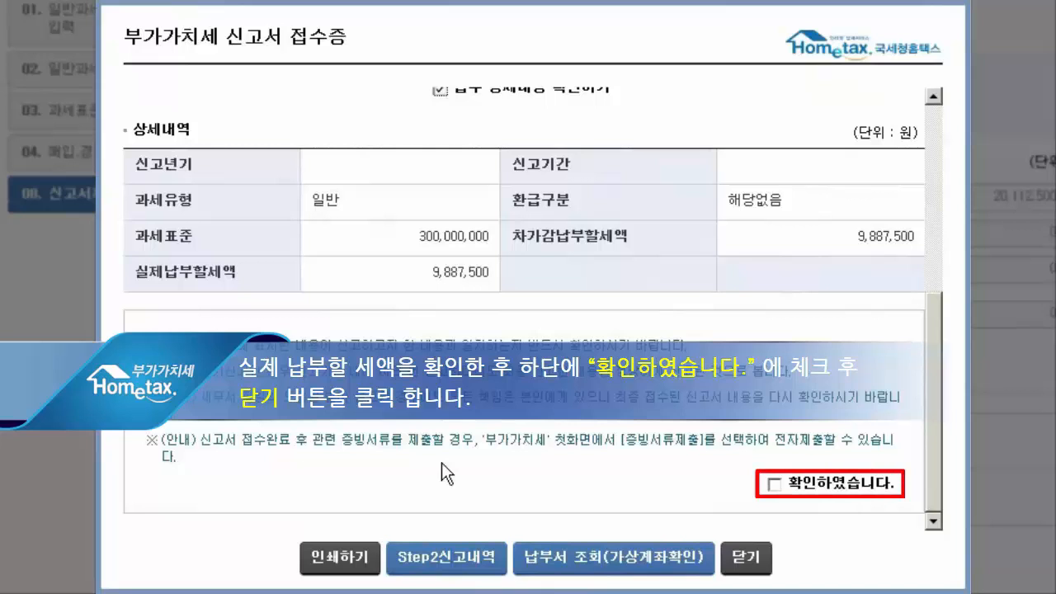
left_click(774, 484)
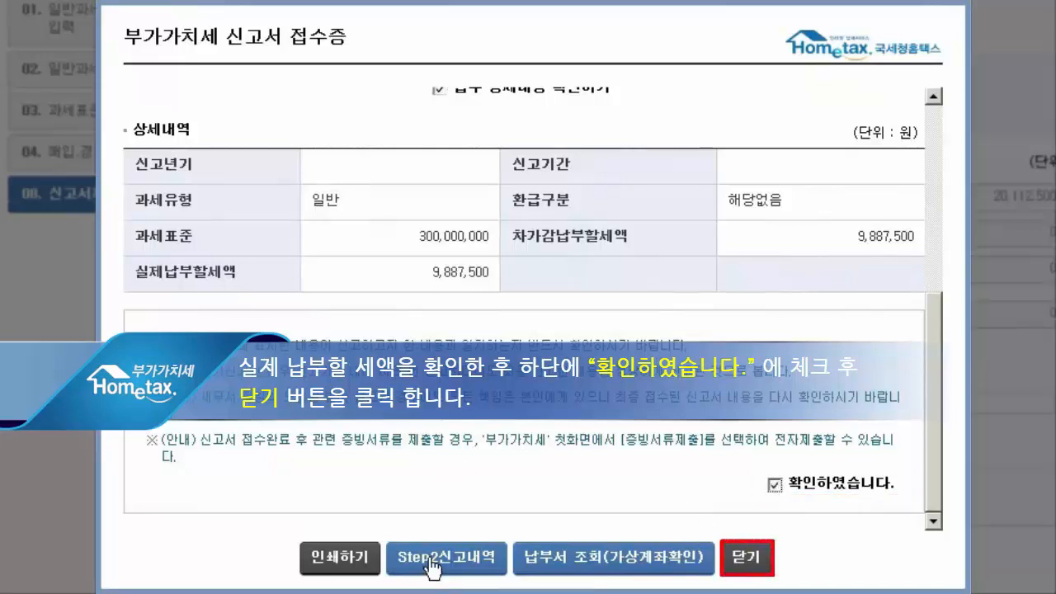